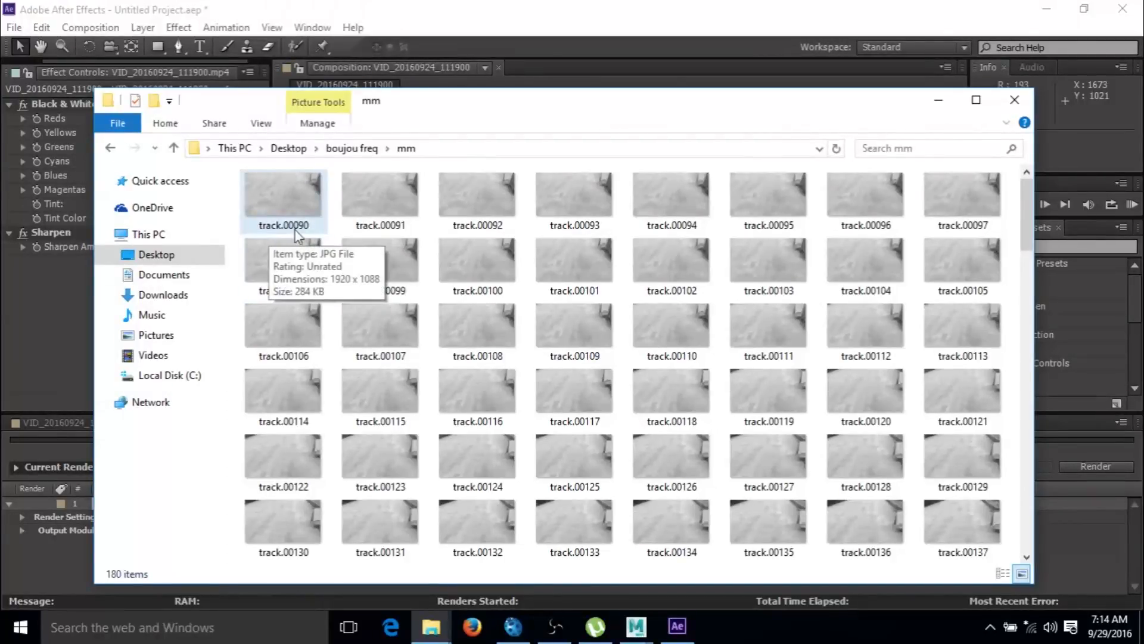
Look through the rendered track frames in the mm folder, from the first image to the last.
scroll(630, 444, down, 15)
scroll(630, 444, down, 3)
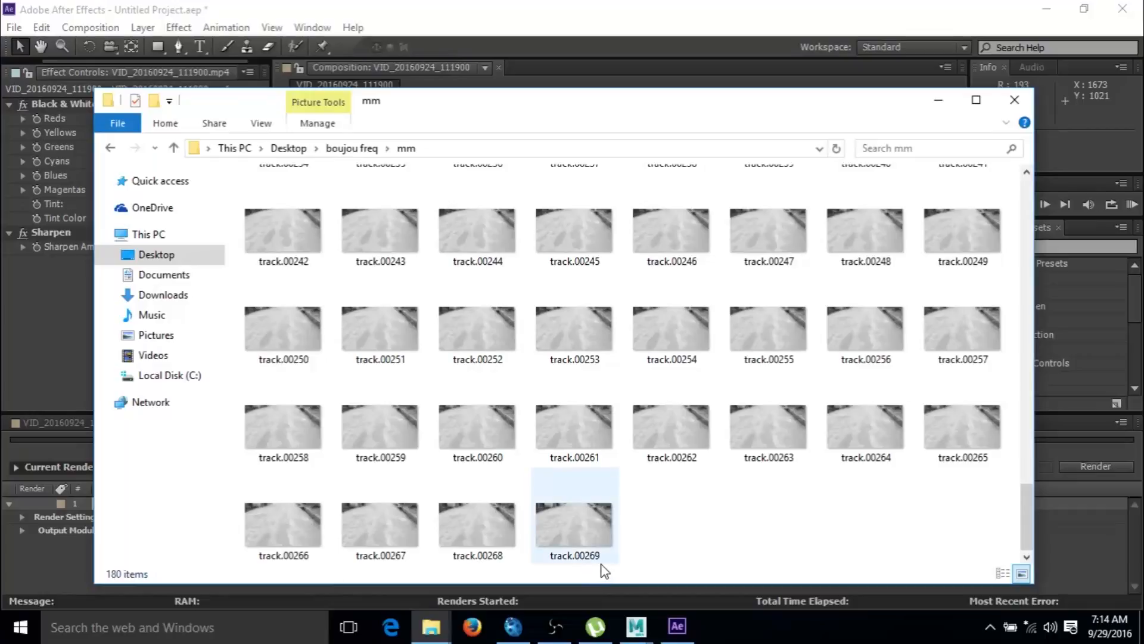
scroll(480, 332, up, 10)
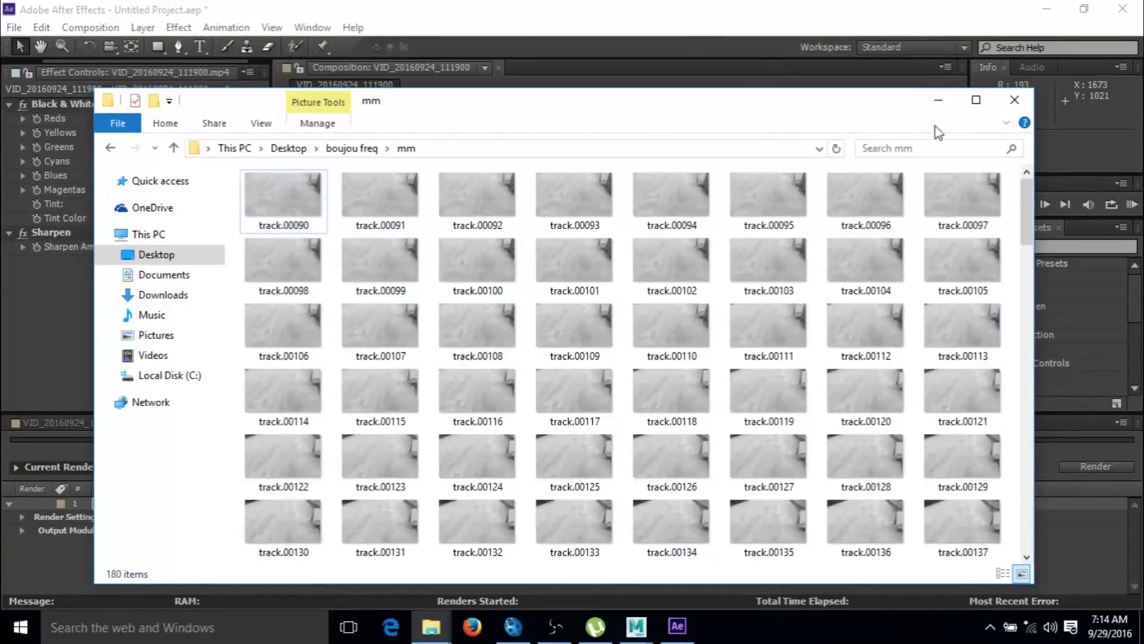
Switch to boujou, start a sequence import and select track.00090.jpg in the Desktop/boujou freq/mm folder.
click(515, 630)
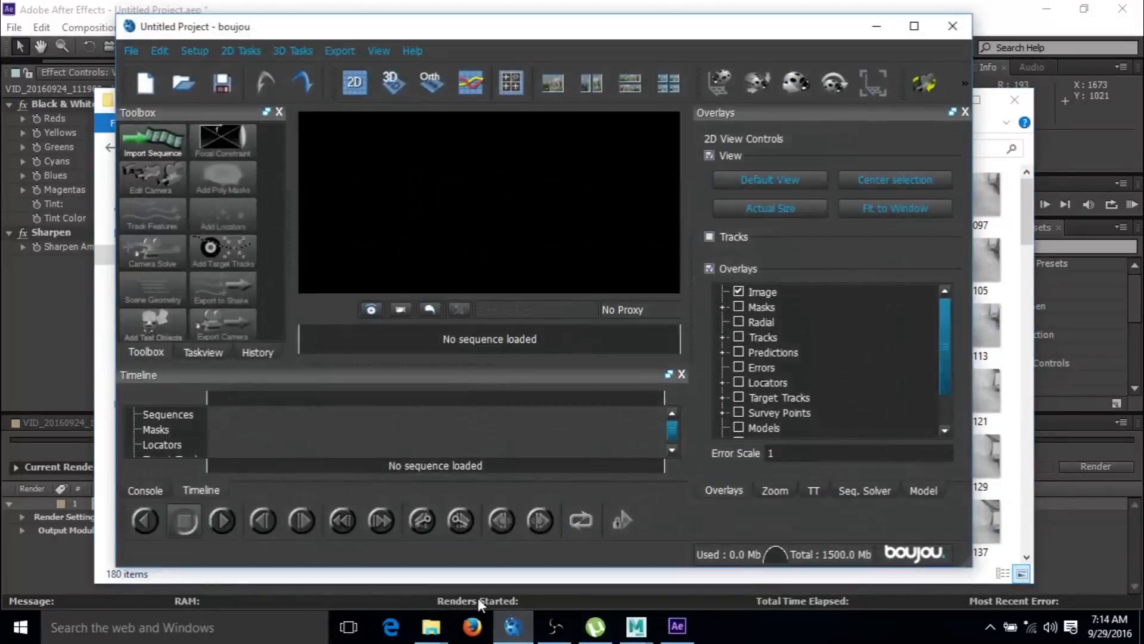
click(915, 26)
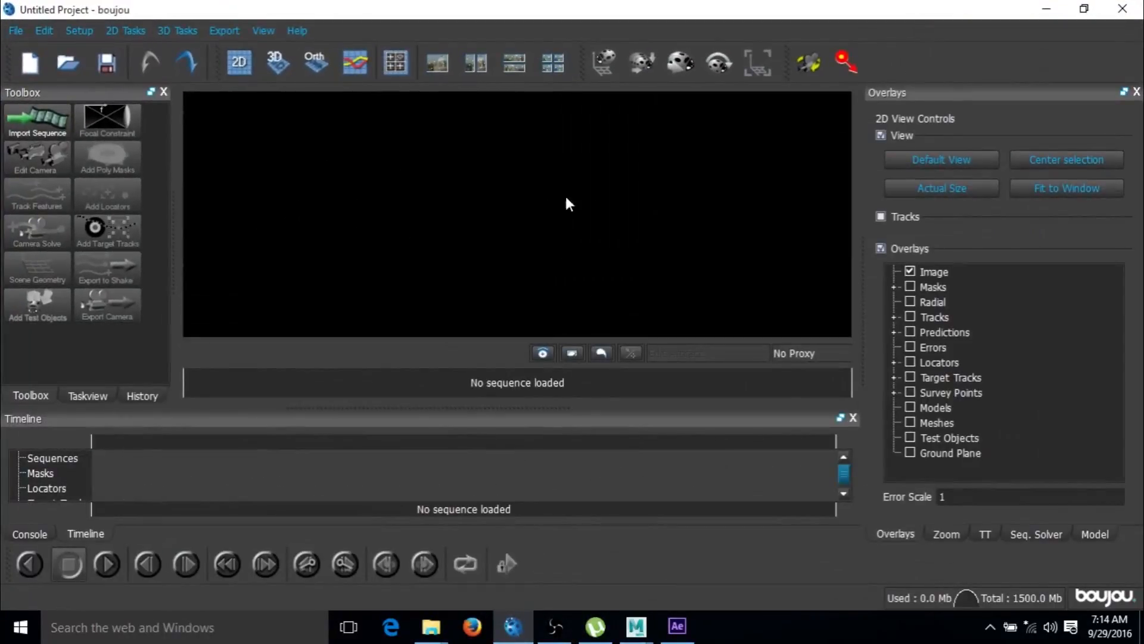
click(48, 130)
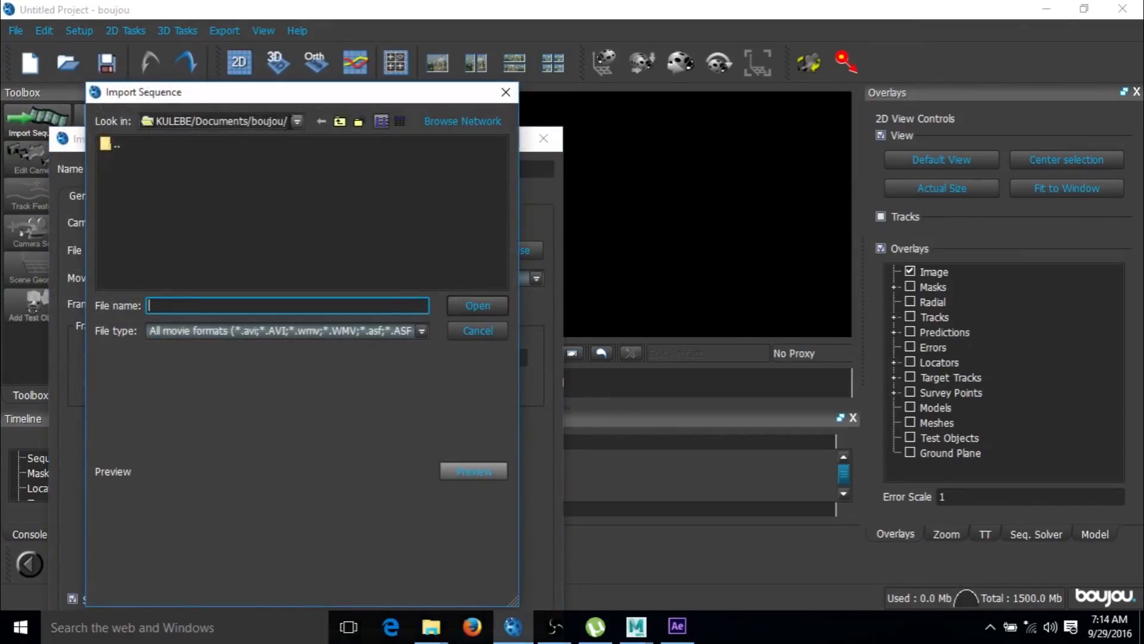
click(296, 119)
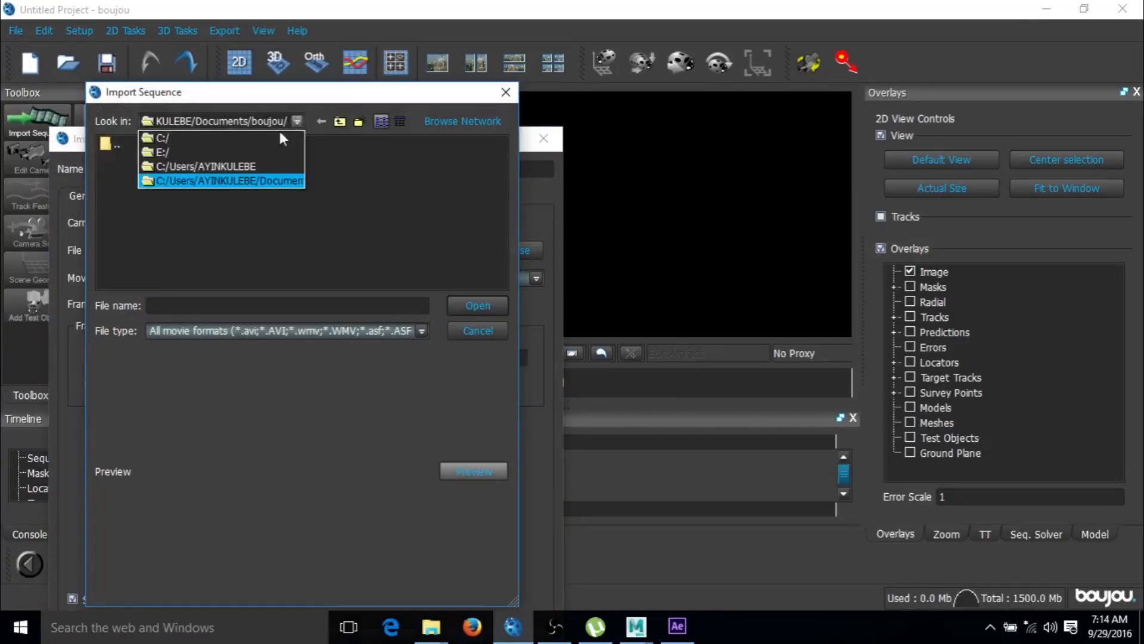
click(216, 167)
click(143, 158)
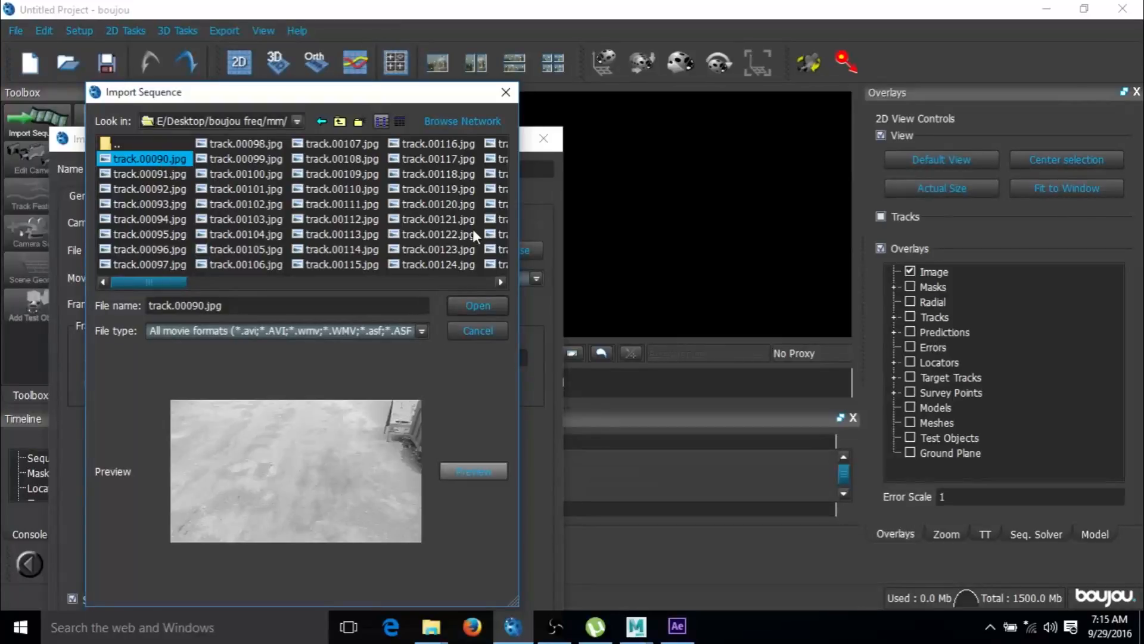
Check the numbered frames in the mm folder and open the selected first frame as the image sequence.
drag(158, 282, 176, 340)
click(428, 636)
click(265, 551)
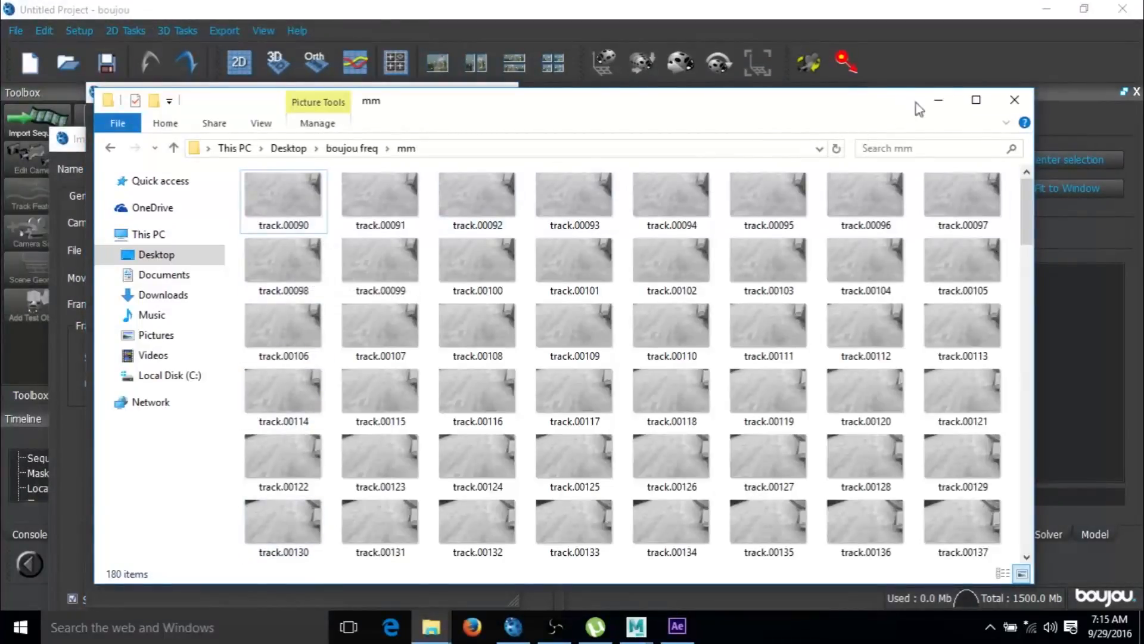
click(938, 101)
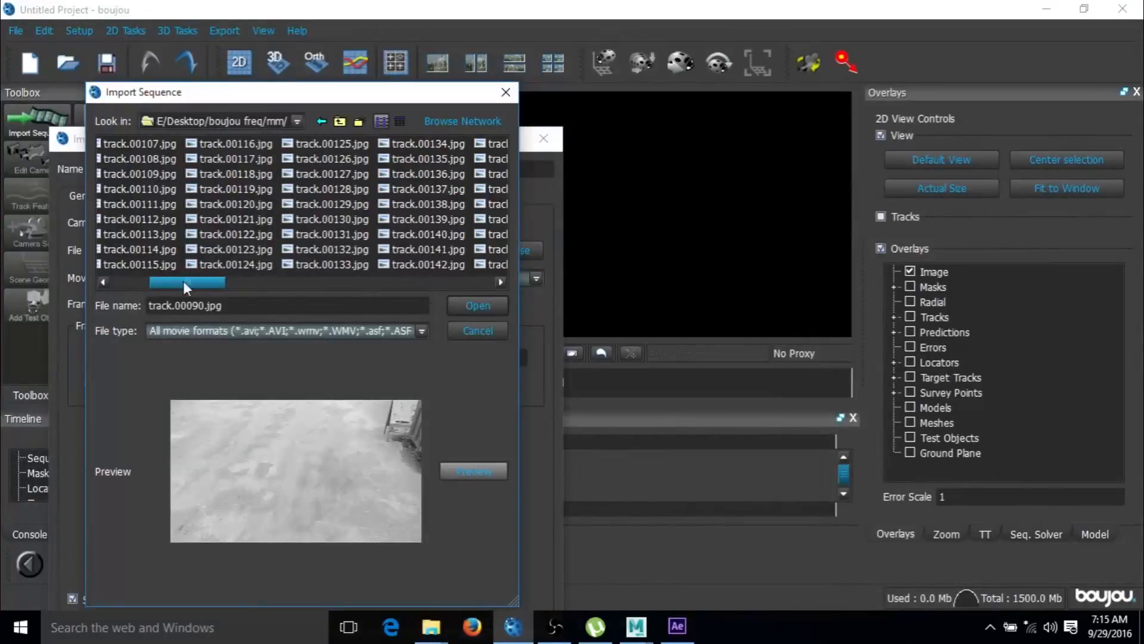
drag(184, 280, 94, 247)
click(477, 306)
drag(351, 126, 546, 109)
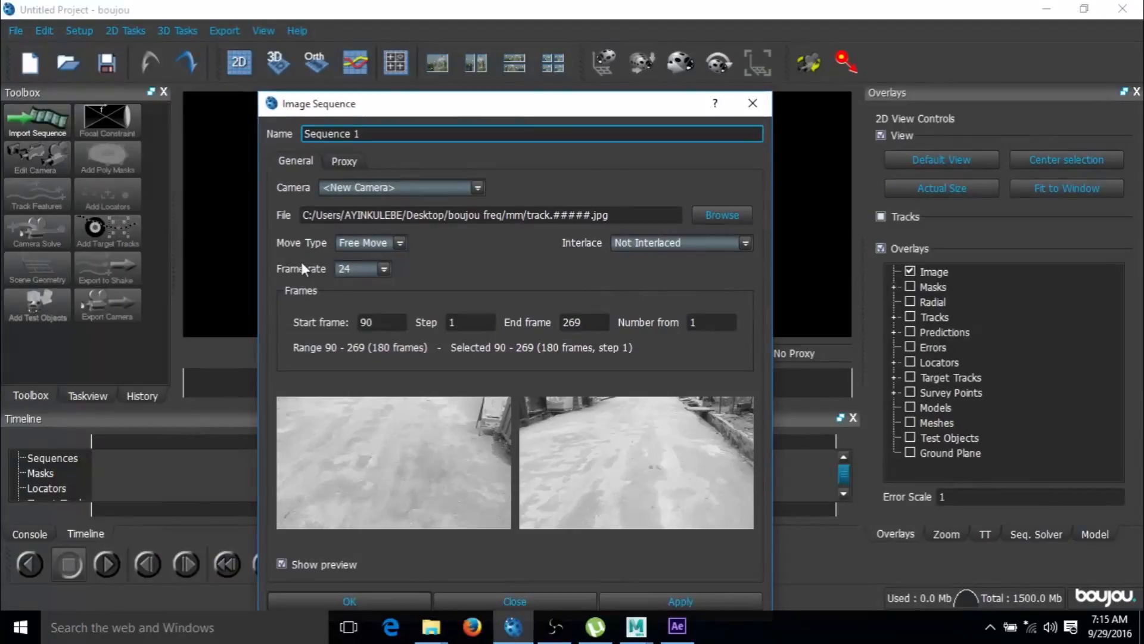
Check the move type choices, then look up the source MP4's frame rate in the After Effects project.
click(399, 242)
click(399, 243)
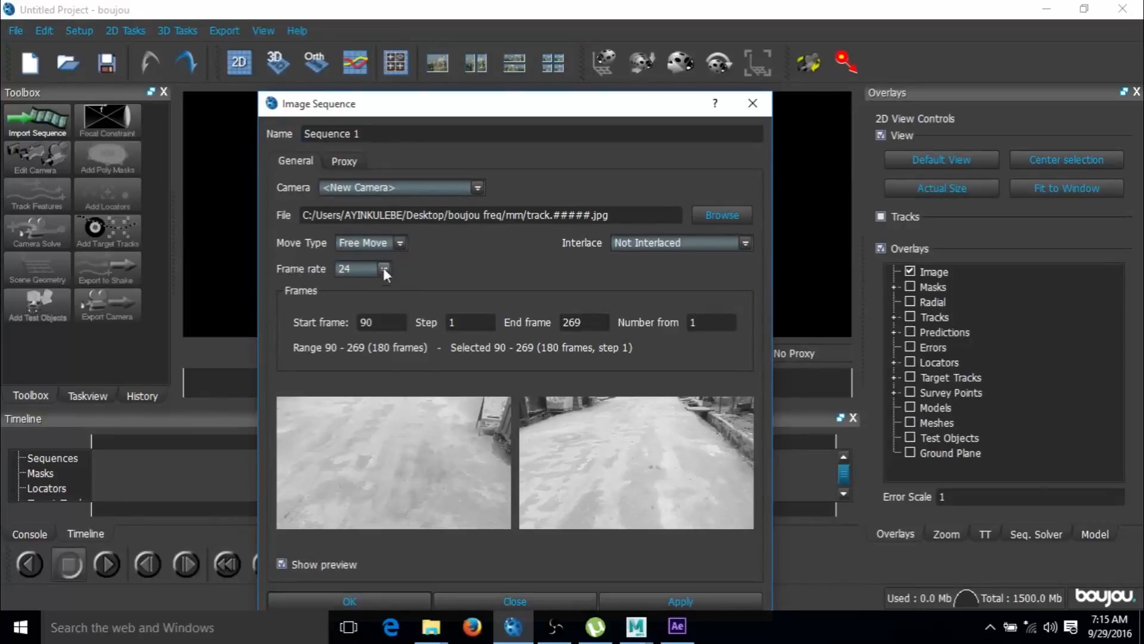
click(677, 634)
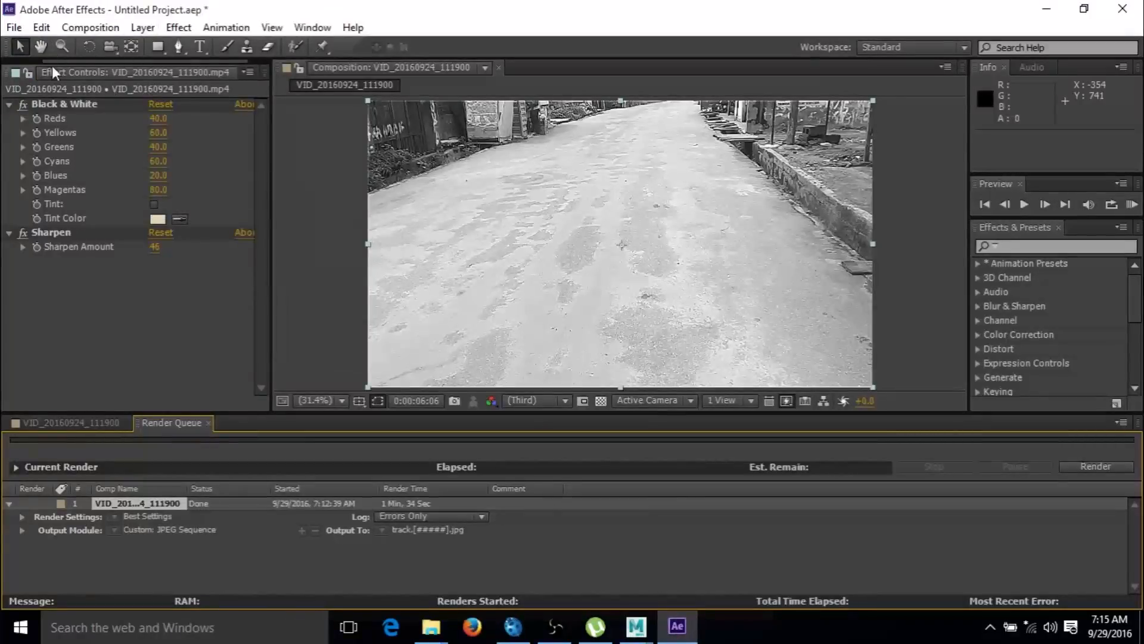
drag(65, 60, 19, 62)
click(14, 69)
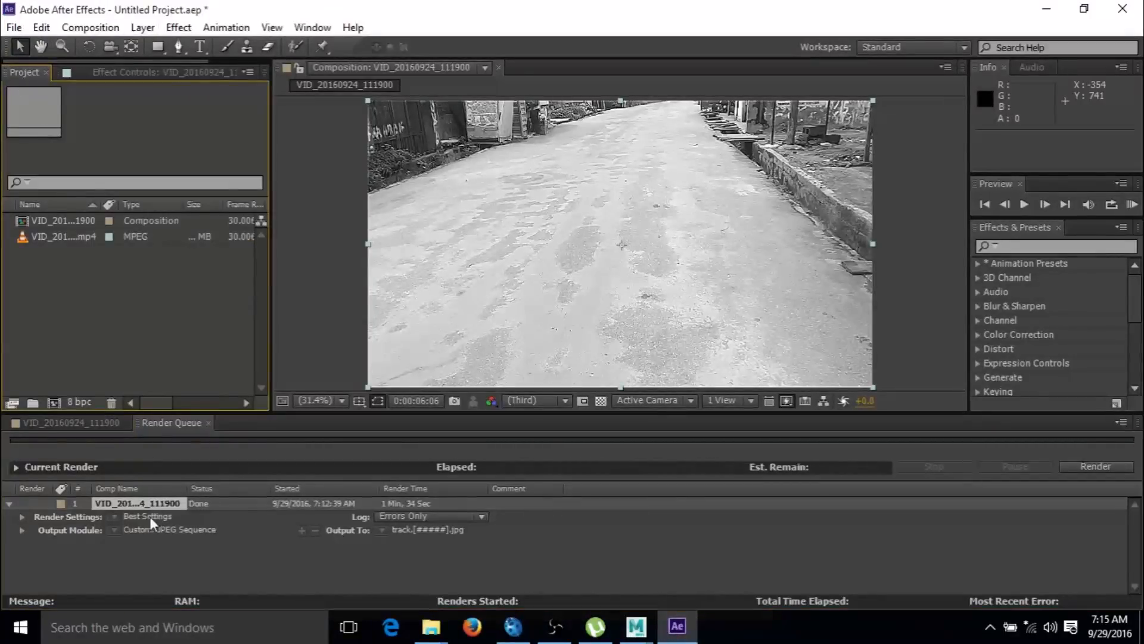
click(70, 234)
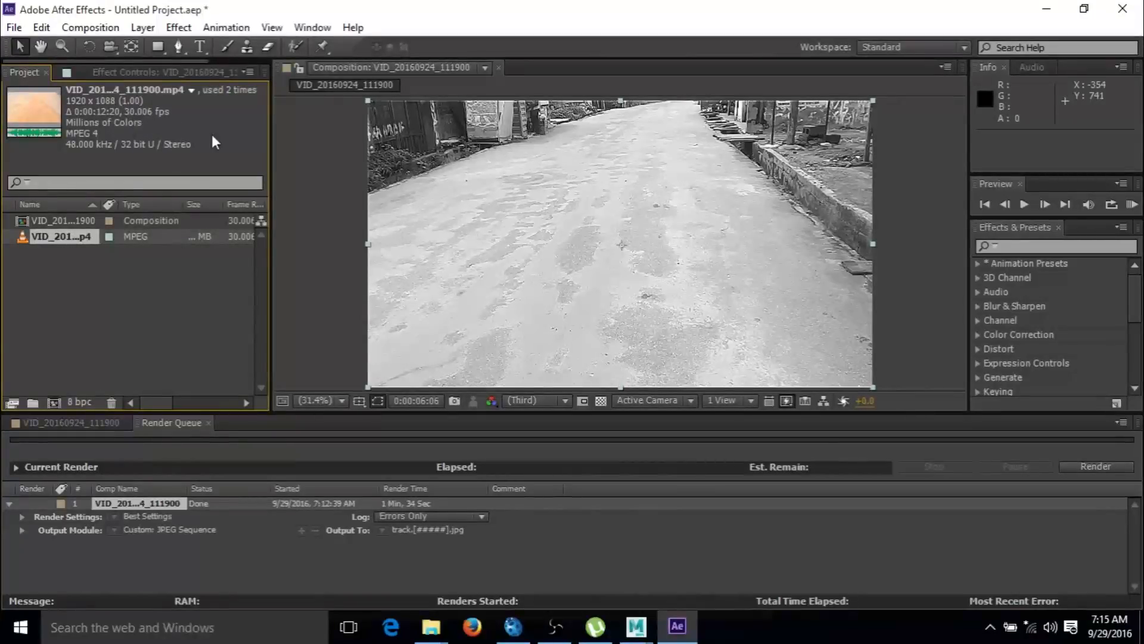
click(1047, 8)
Set the image sequence's frame rate to 30 and apply the import settings.
click(360, 269)
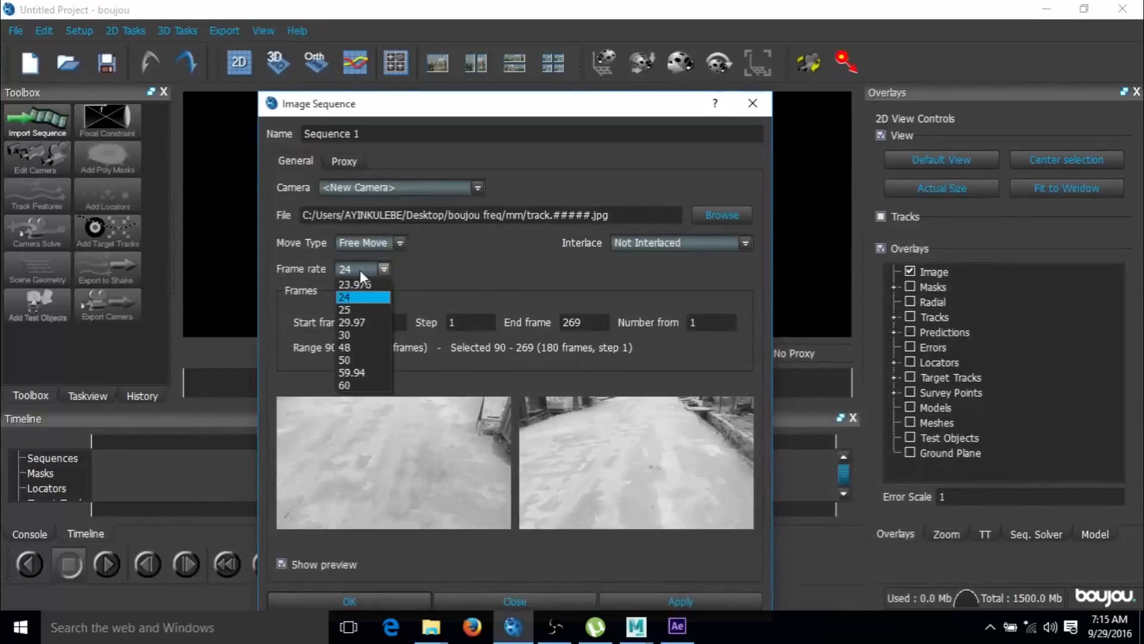
click(361, 333)
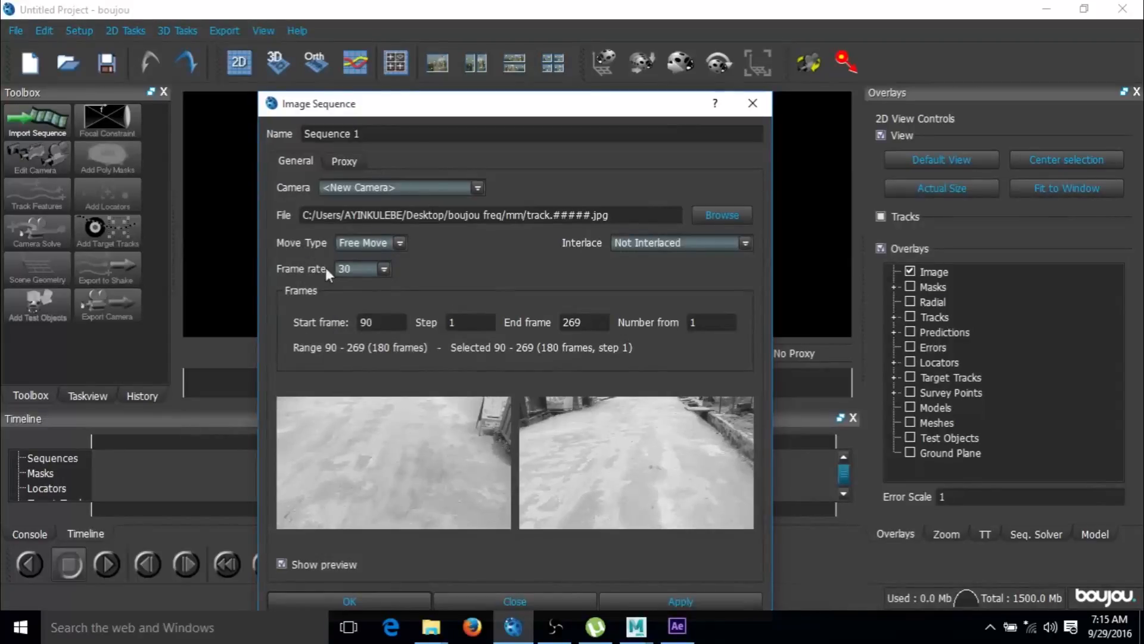
drag(407, 108, 405, 68)
click(693, 563)
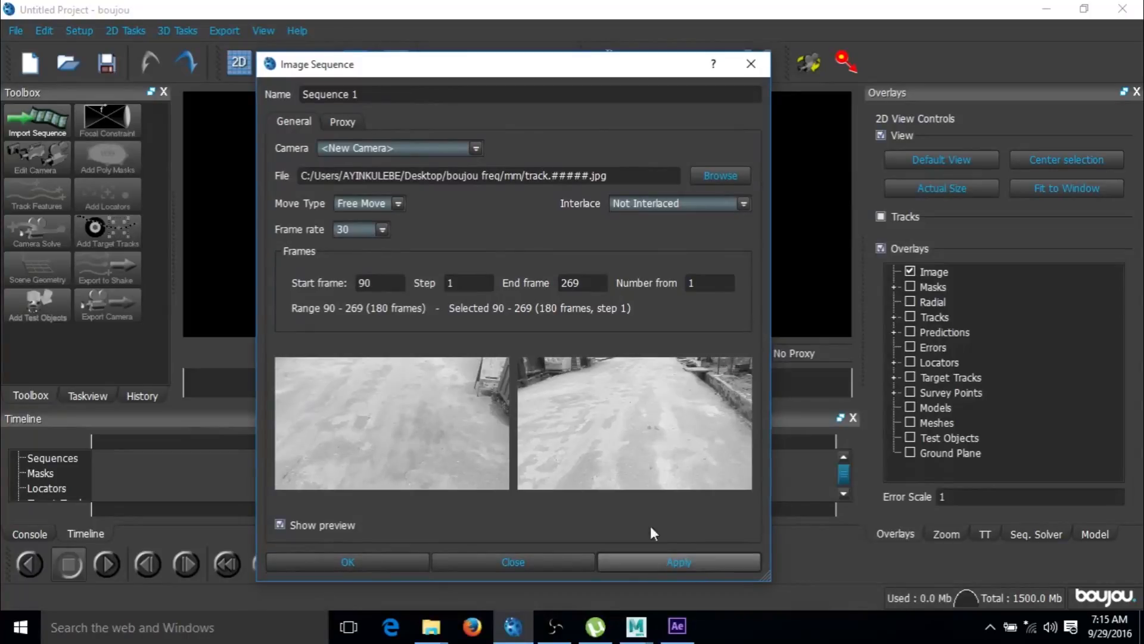
Set the imported Sequence 1's frame rate to 30 again, apply it and close its settings.
click(363, 226)
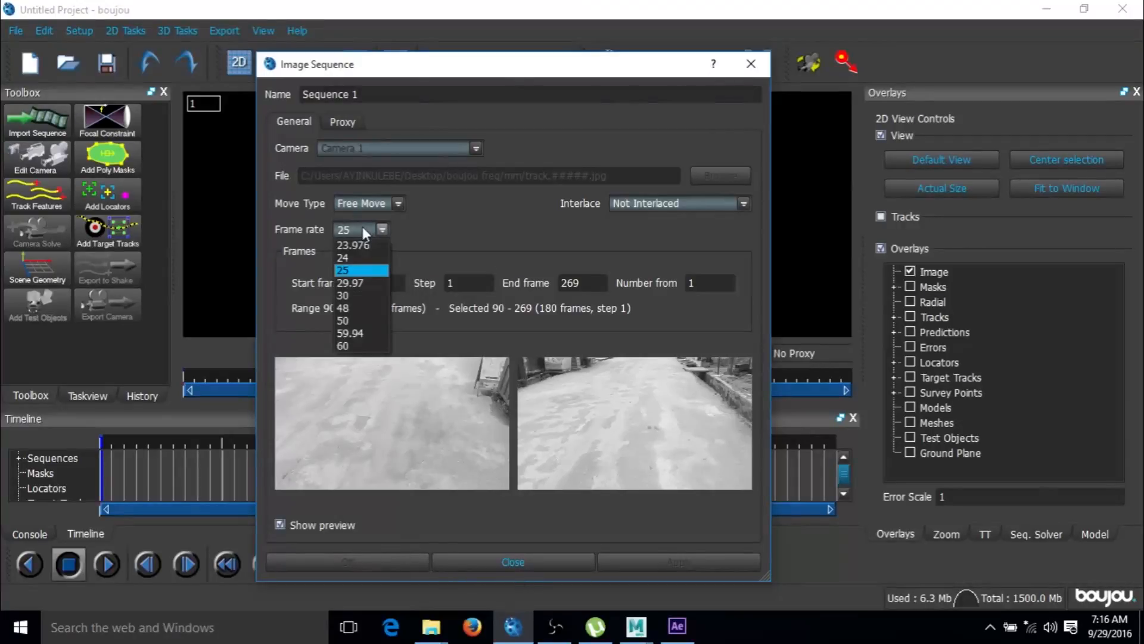
click(352, 296)
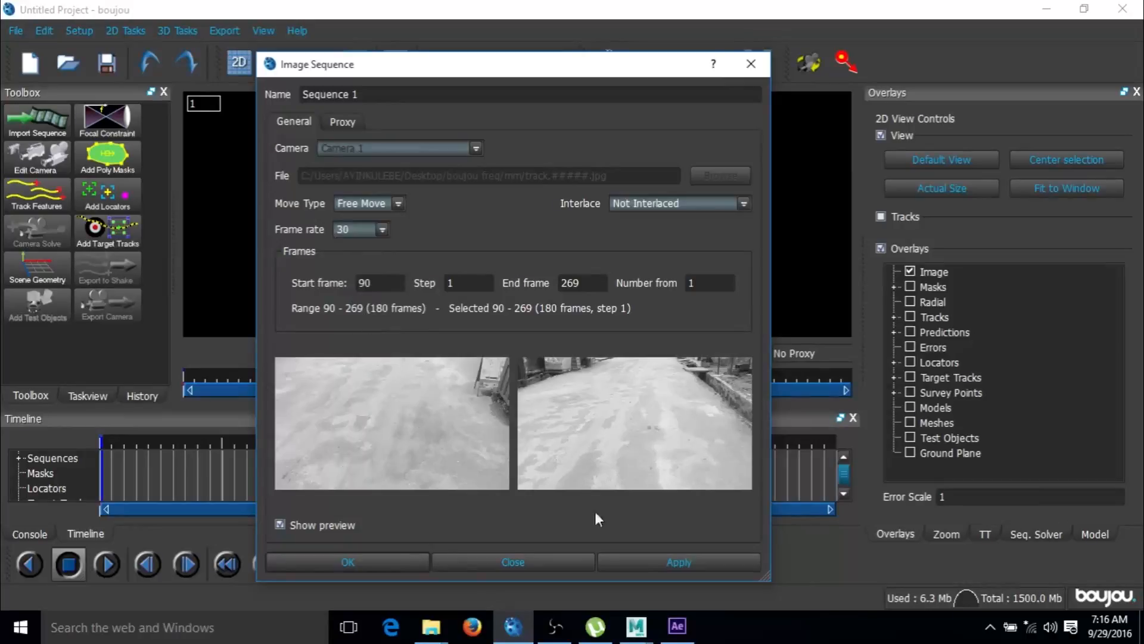
click(641, 564)
click(497, 566)
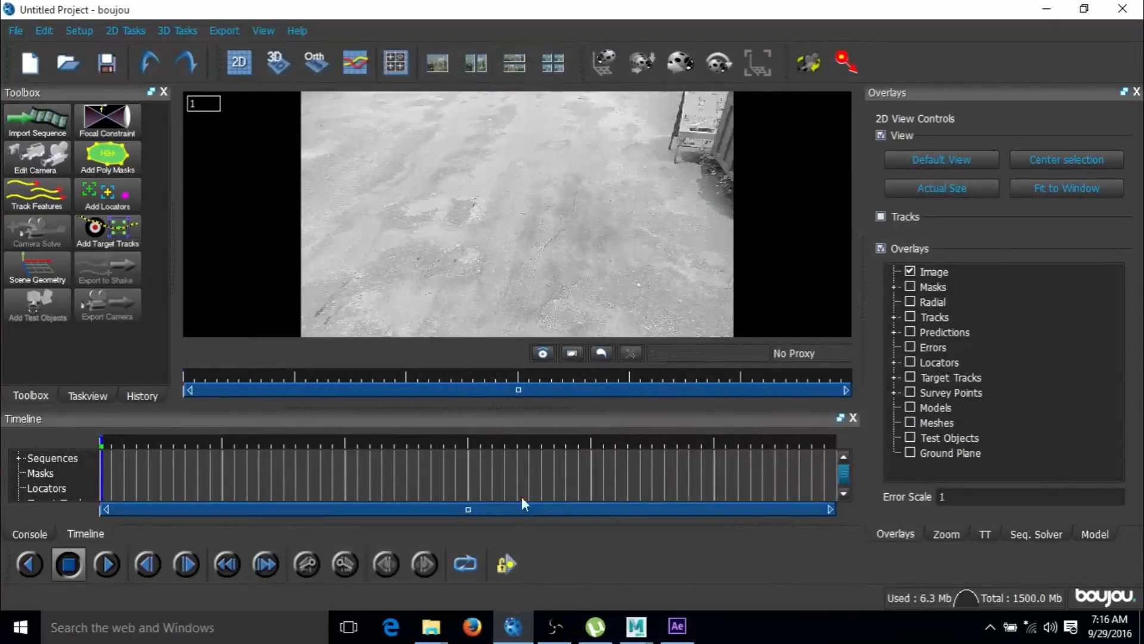
Scrub through the imported footage to review it and return to frame 1.
click(200, 469)
drag(199, 466, 718, 466)
drag(234, 374, 531, 353)
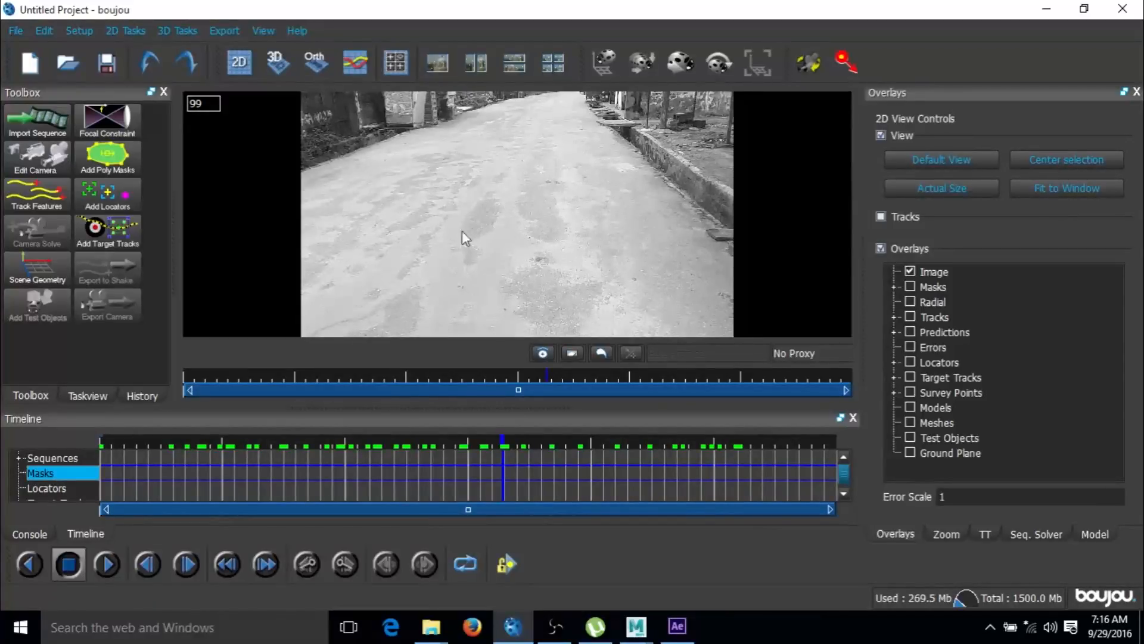
drag(208, 384, 173, 373)
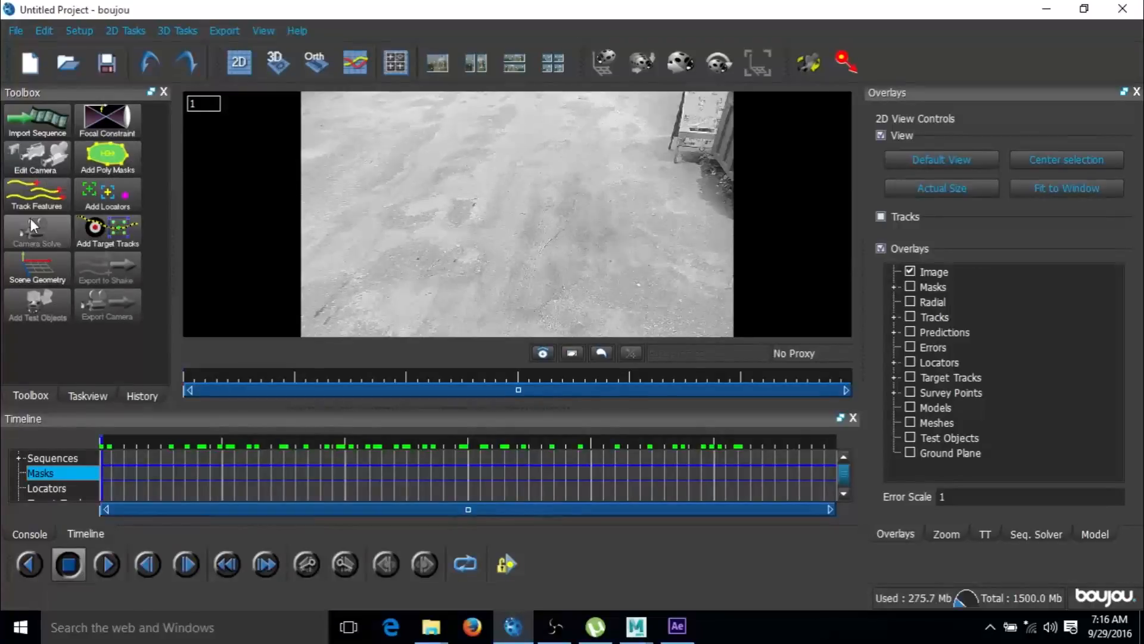
Track features on all frames of Sequence 1 with slightly lower sensitivity and the Large feature scale.
click(31, 202)
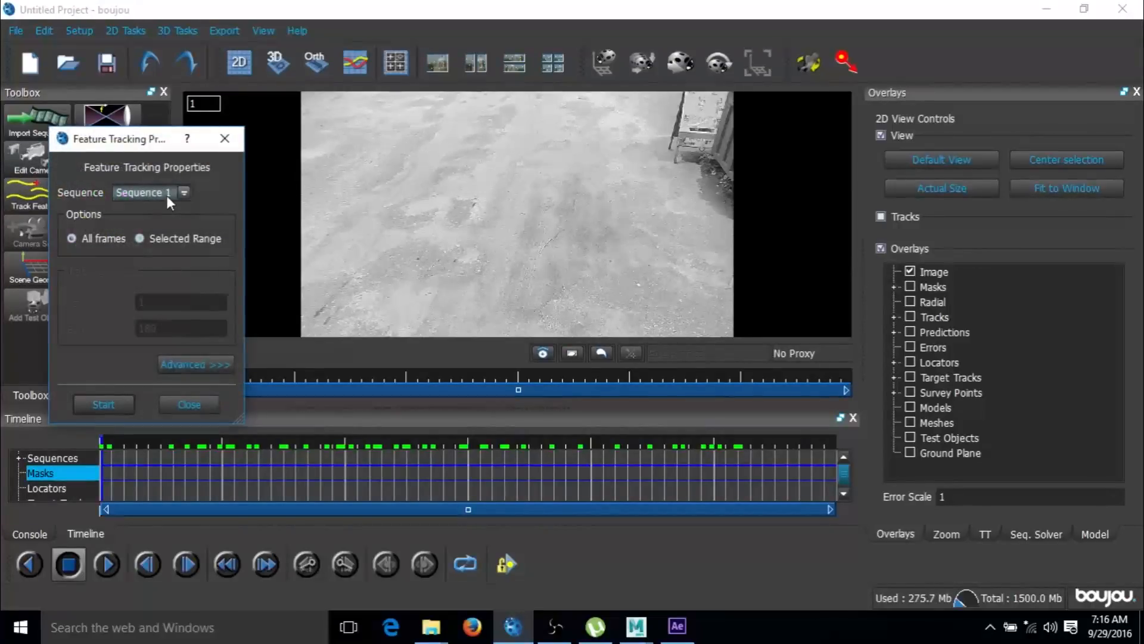
click(192, 363)
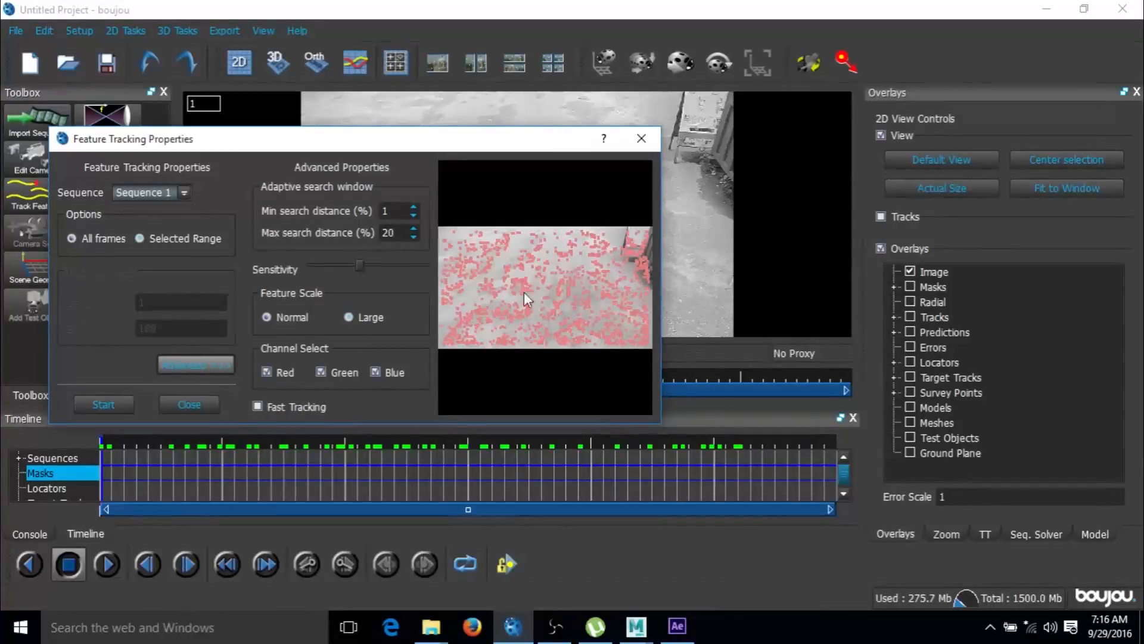
click(349, 268)
click(351, 317)
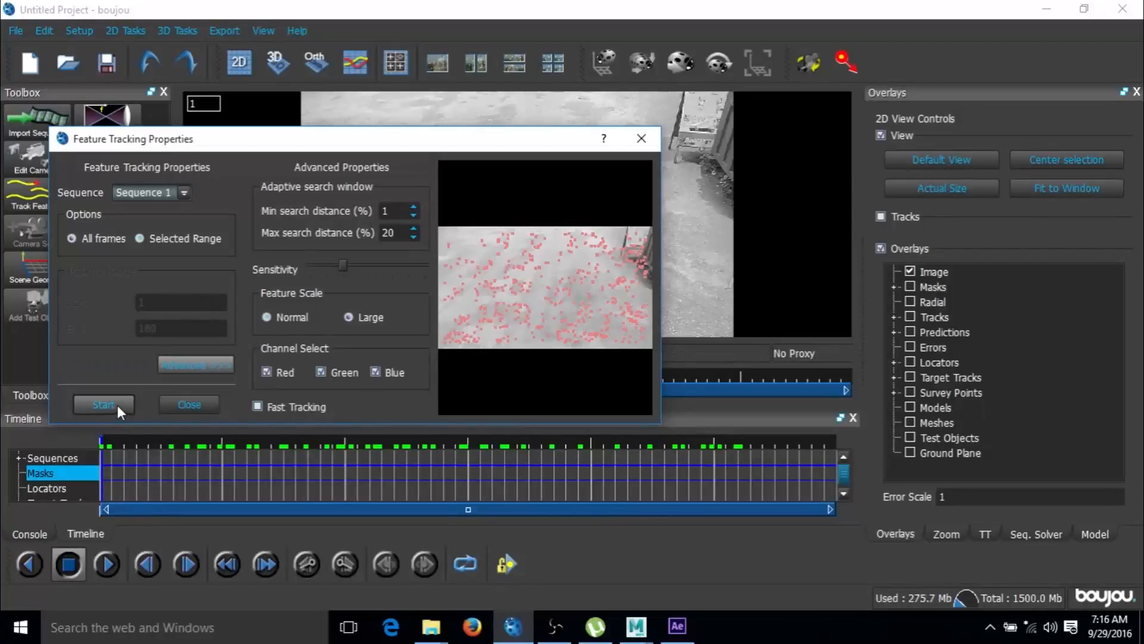
click(98, 403)
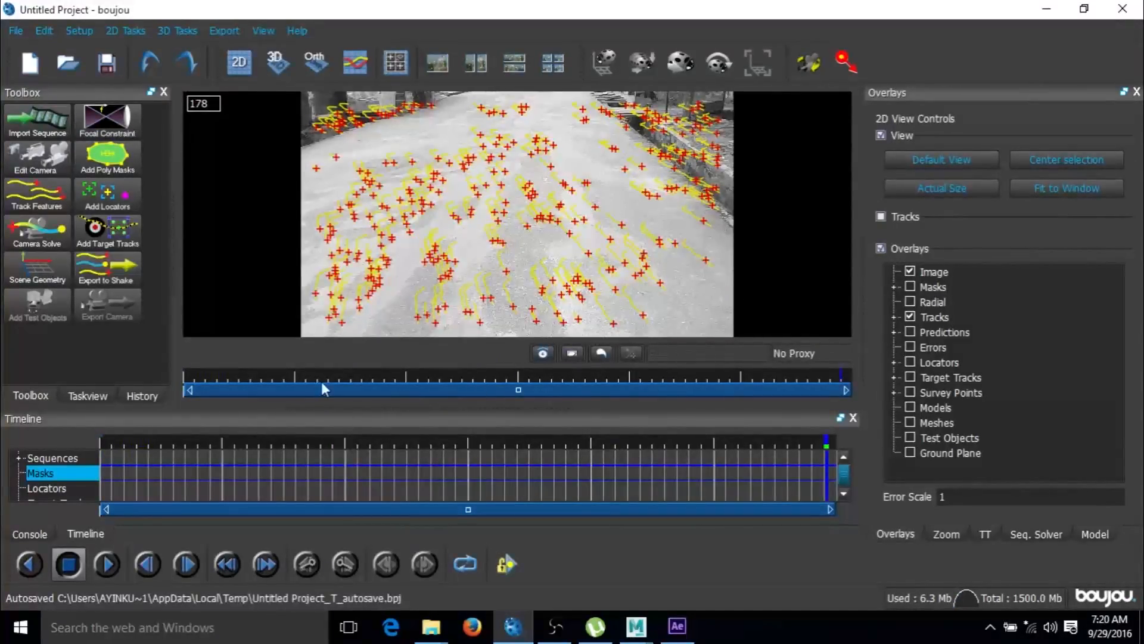
Run a camera solve on all frames of Sequence 1 with camera path smoothness optimization turned on.
drag(196, 378, 179, 348)
drag(214, 386, 118, 385)
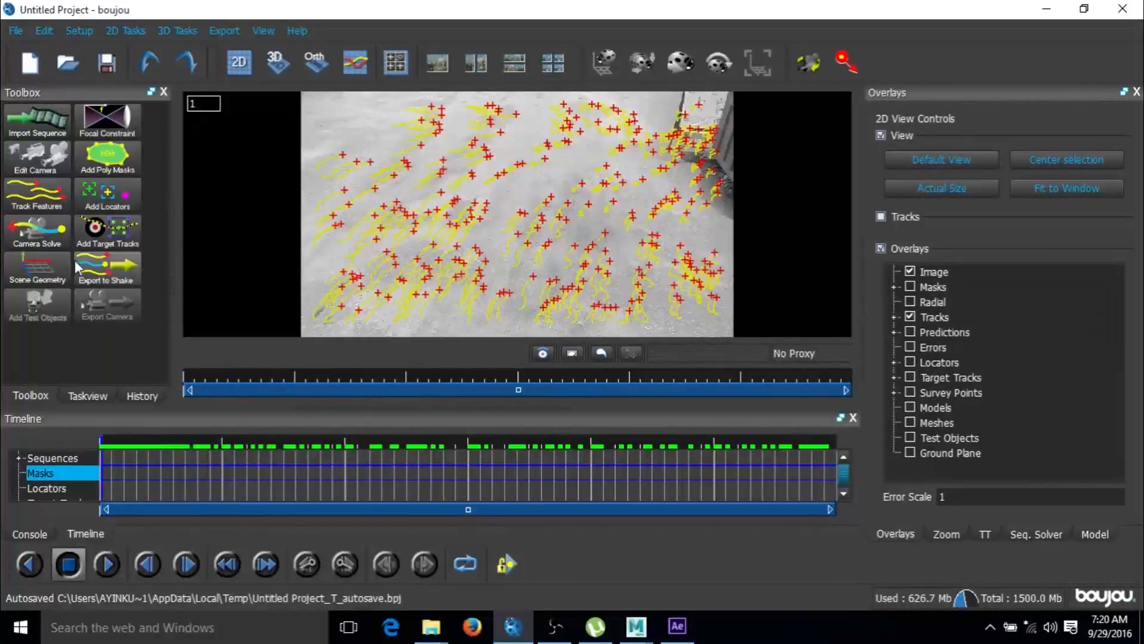
click(33, 228)
drag(215, 145, 282, 65)
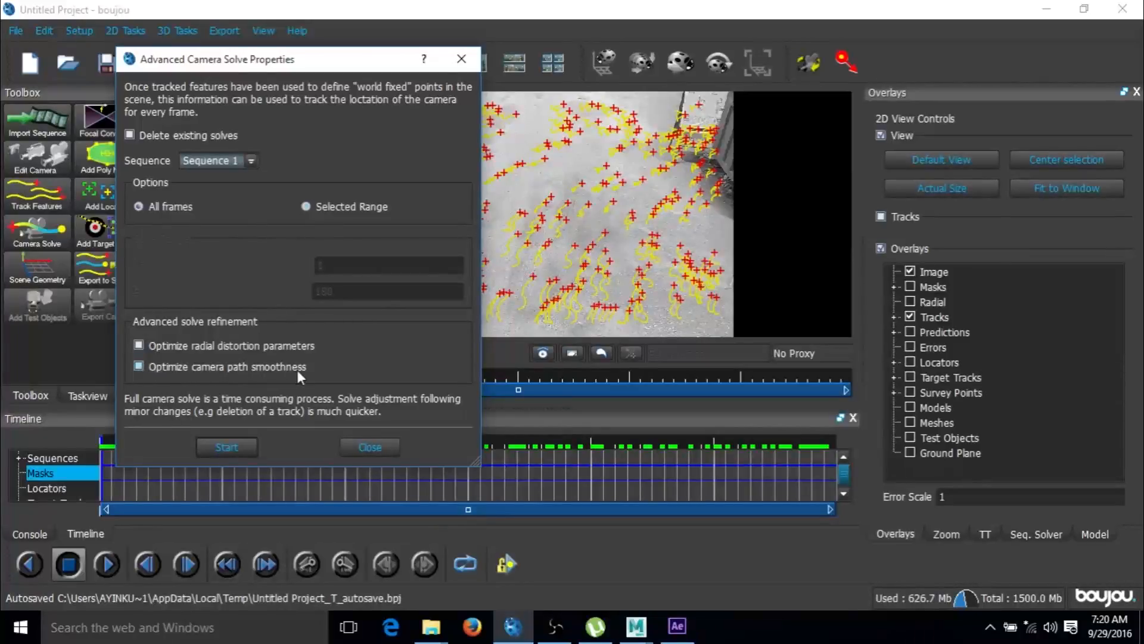
click(139, 366)
click(240, 448)
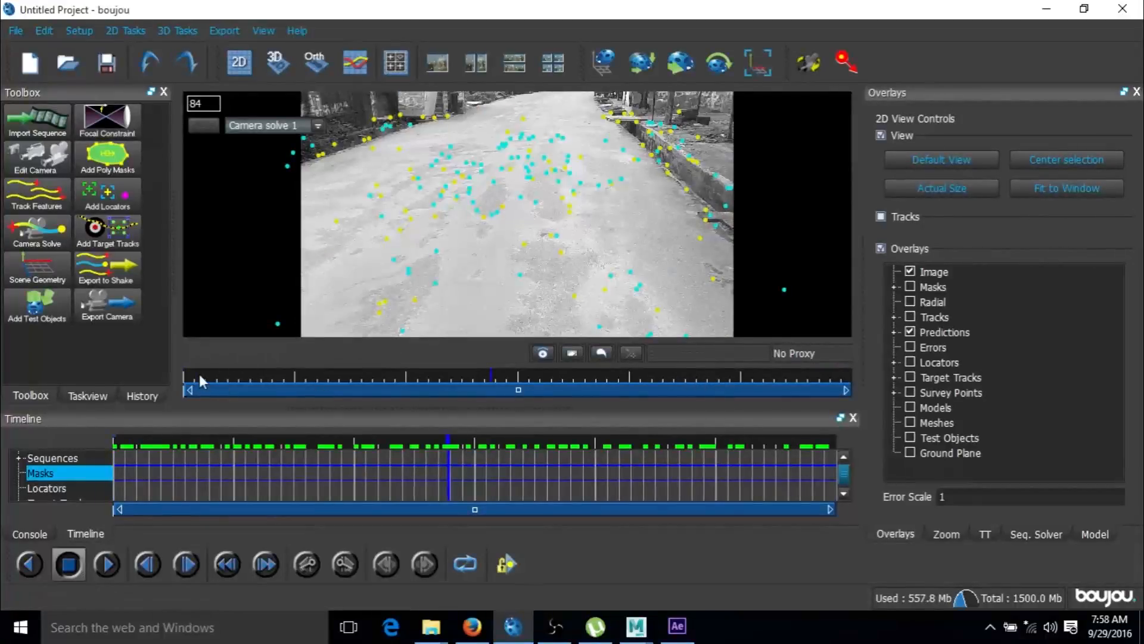
Add a solid Ladybird test object at frame 88 and rotate it slightly to match the road surface.
drag(248, 377, 783, 374)
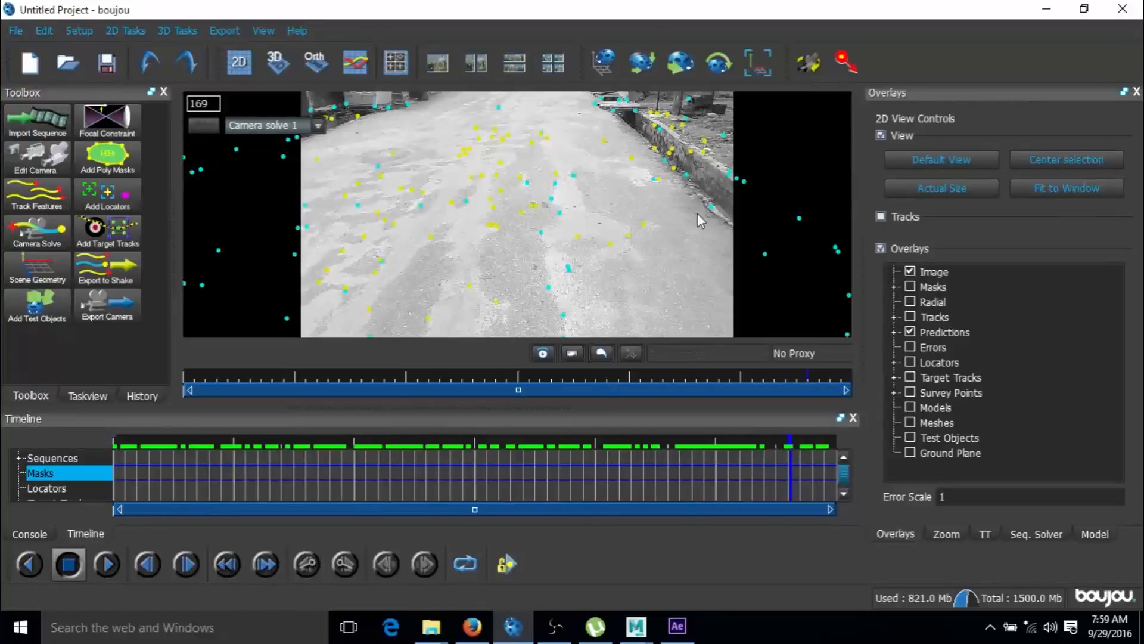
drag(254, 376, 506, 374)
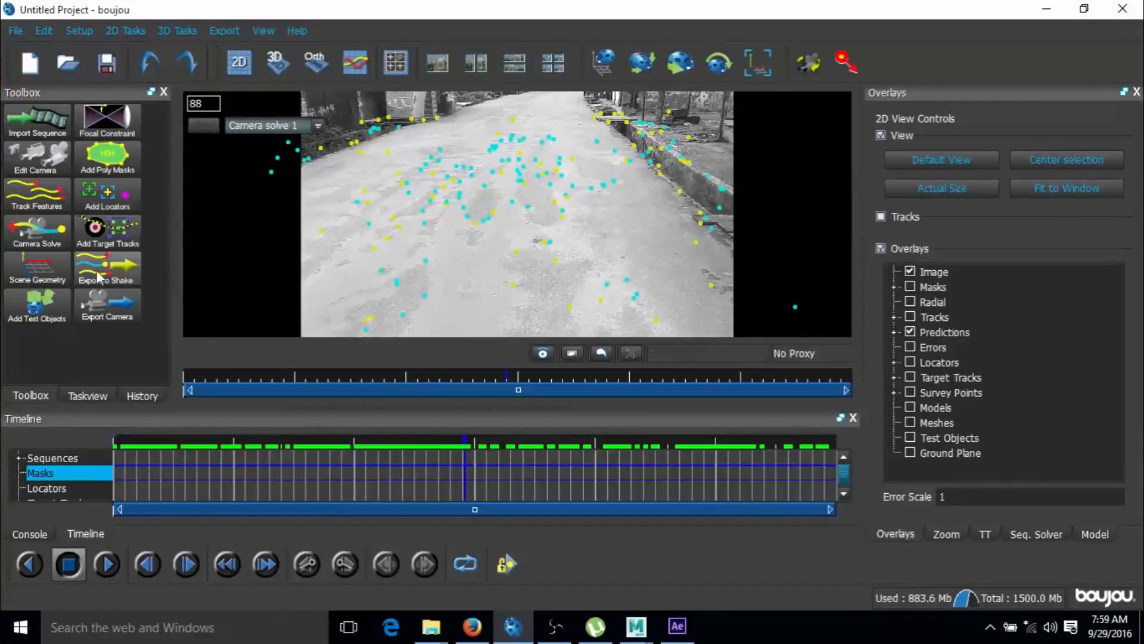
click(56, 312)
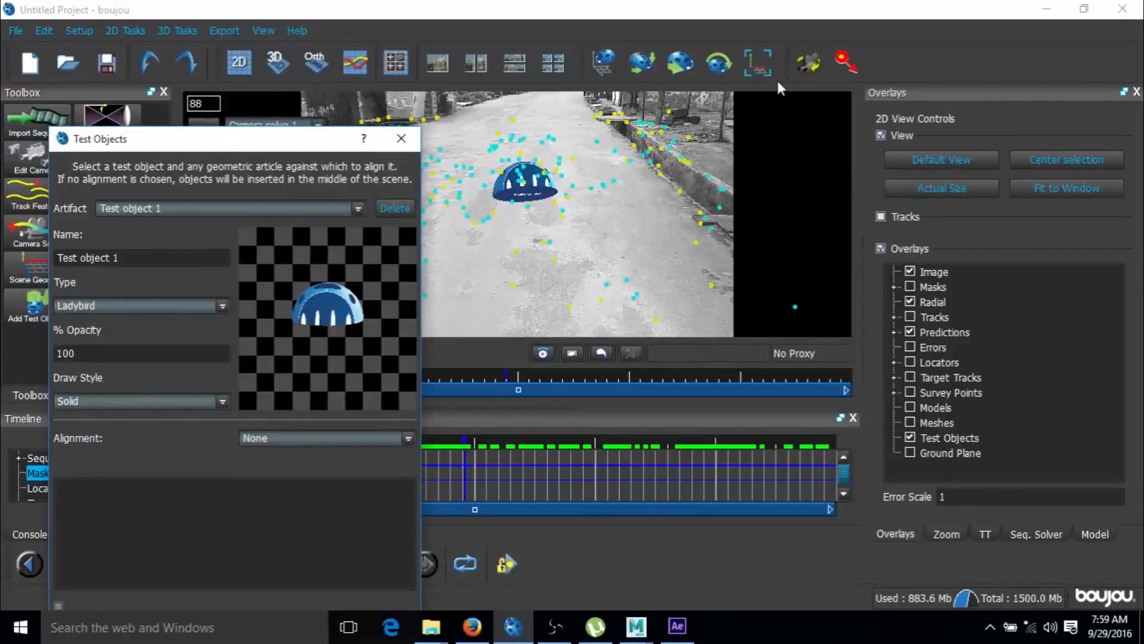
click(717, 67)
drag(529, 174, 534, 186)
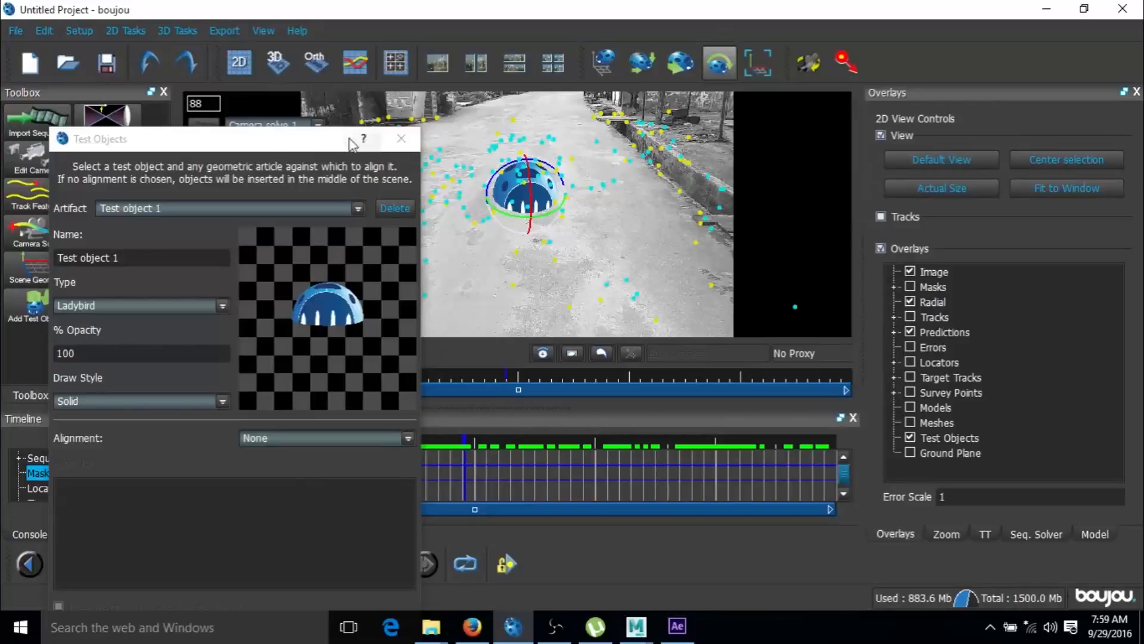
Close the test object settings and scrub the footage to check how the ladybird follows the road.
click(401, 141)
drag(406, 376, 651, 343)
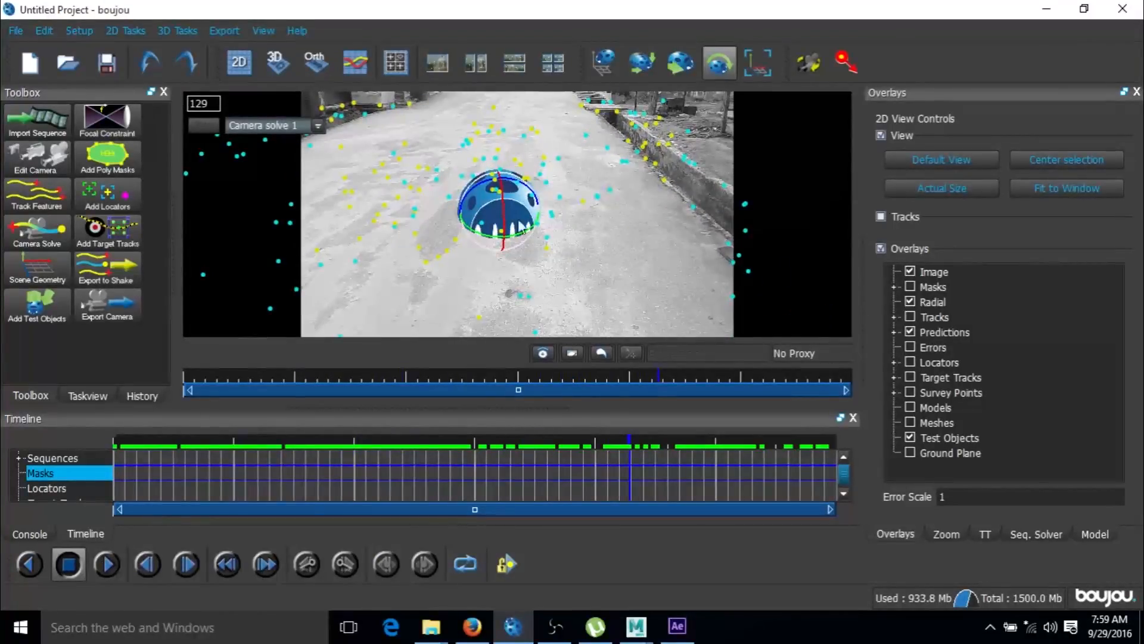
click(433, 381)
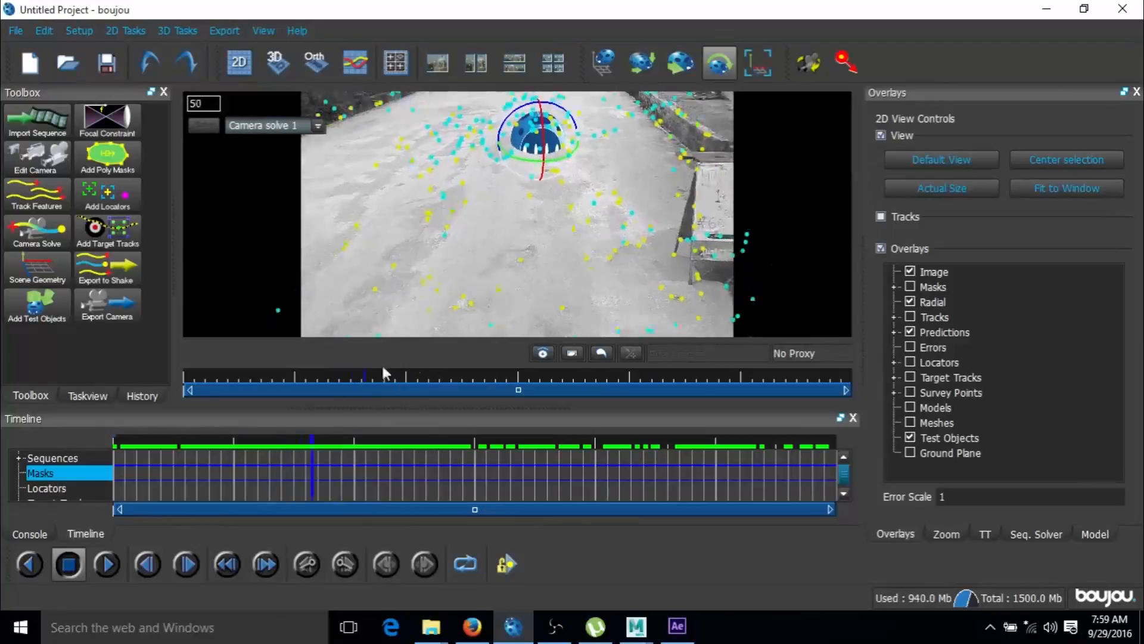
Scrub to frame 72, inspect the solved points and ladybird in the 3D view, and return to the 2D view.
drag(665, 345, 482, 322)
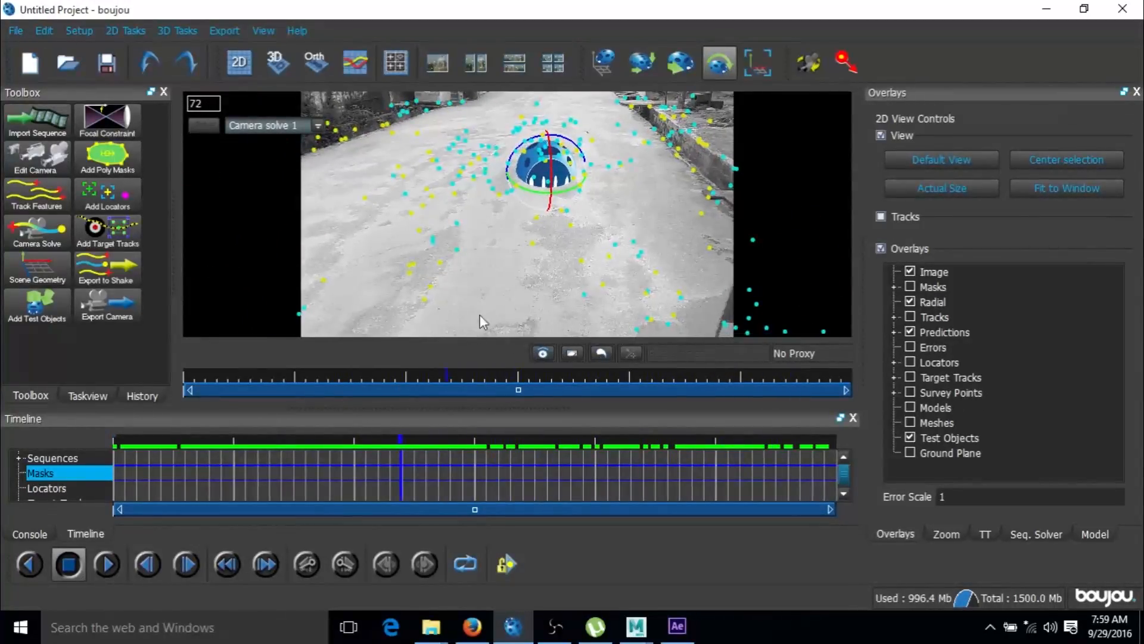
click(278, 67)
drag(504, 239, 749, 274)
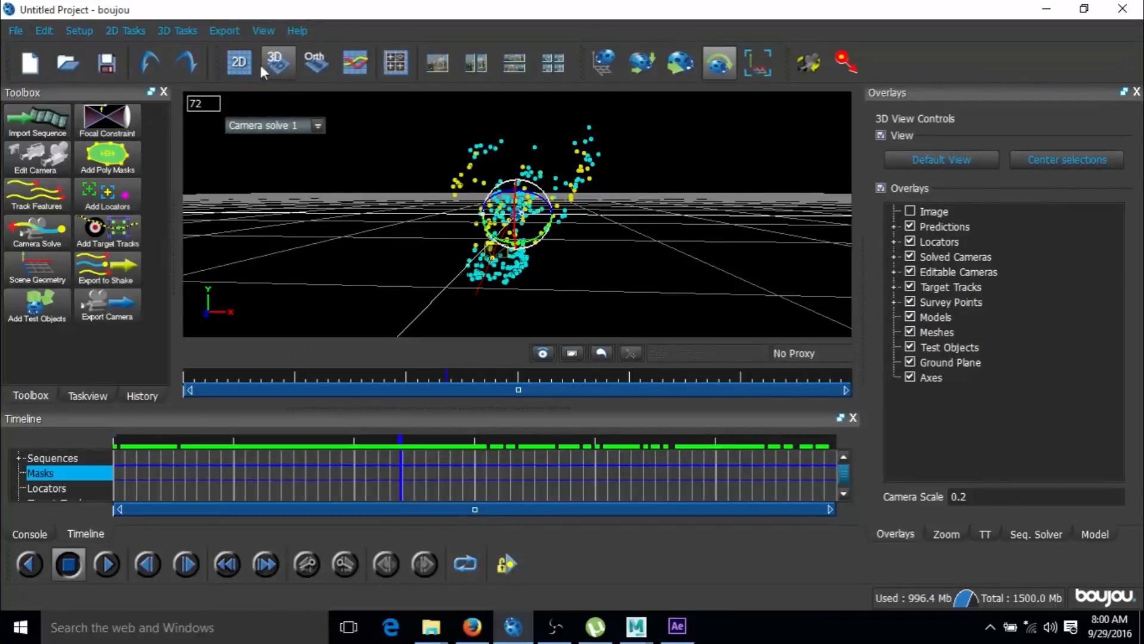
click(241, 65)
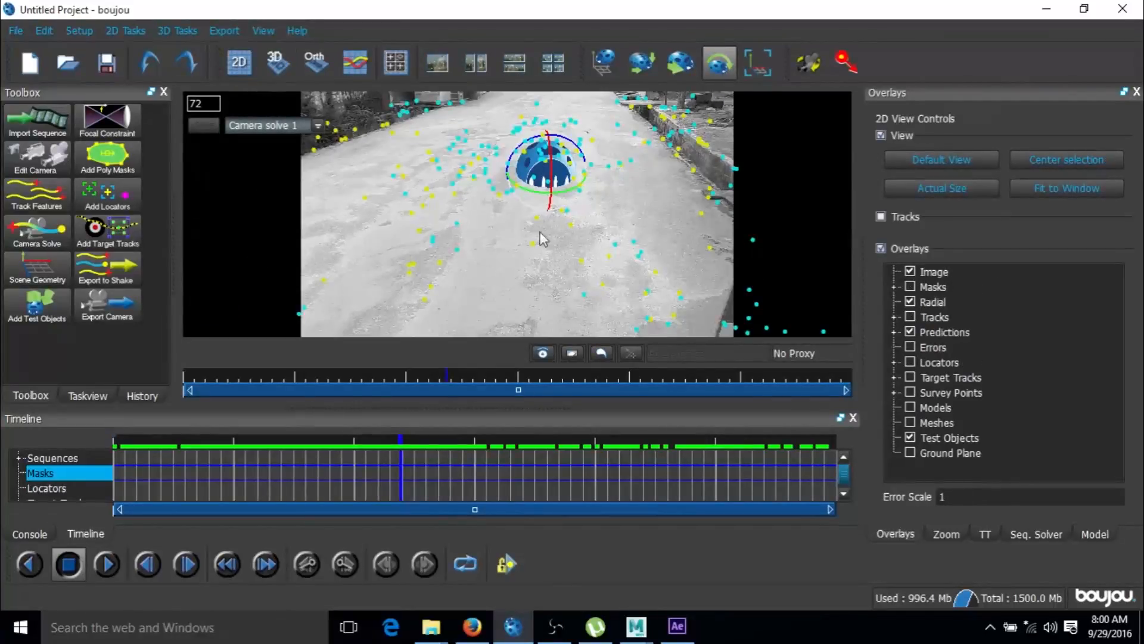
Delete Test object 1 and Test object 2 from the scene and close the test object settings.
click(38, 302)
click(342, 211)
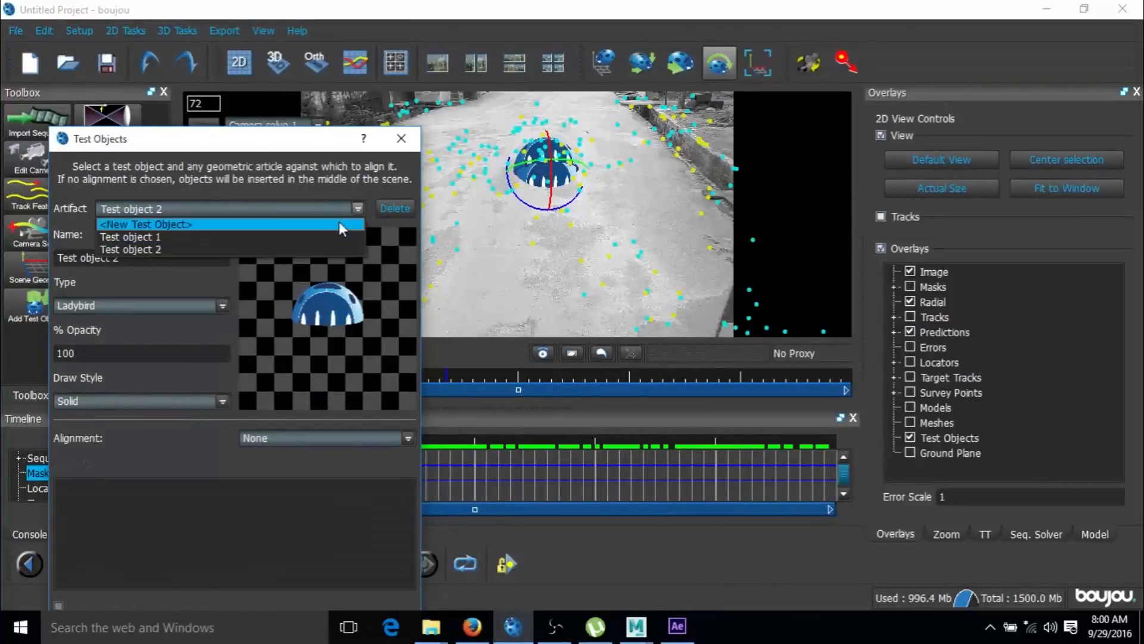
click(254, 236)
click(358, 209)
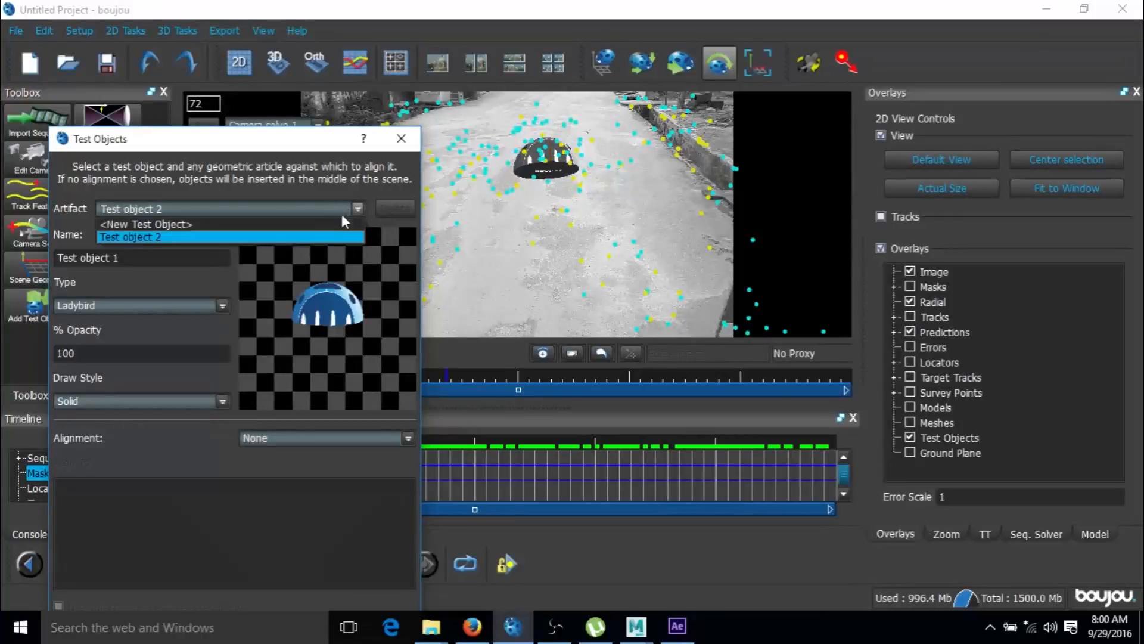
click(269, 241)
click(393, 208)
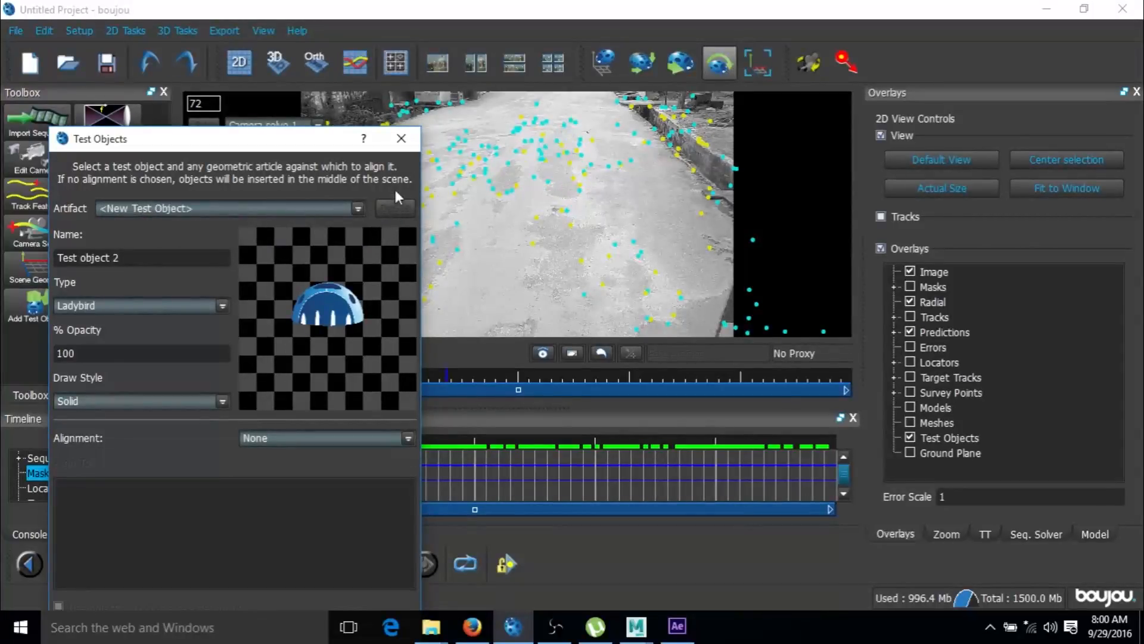
click(411, 131)
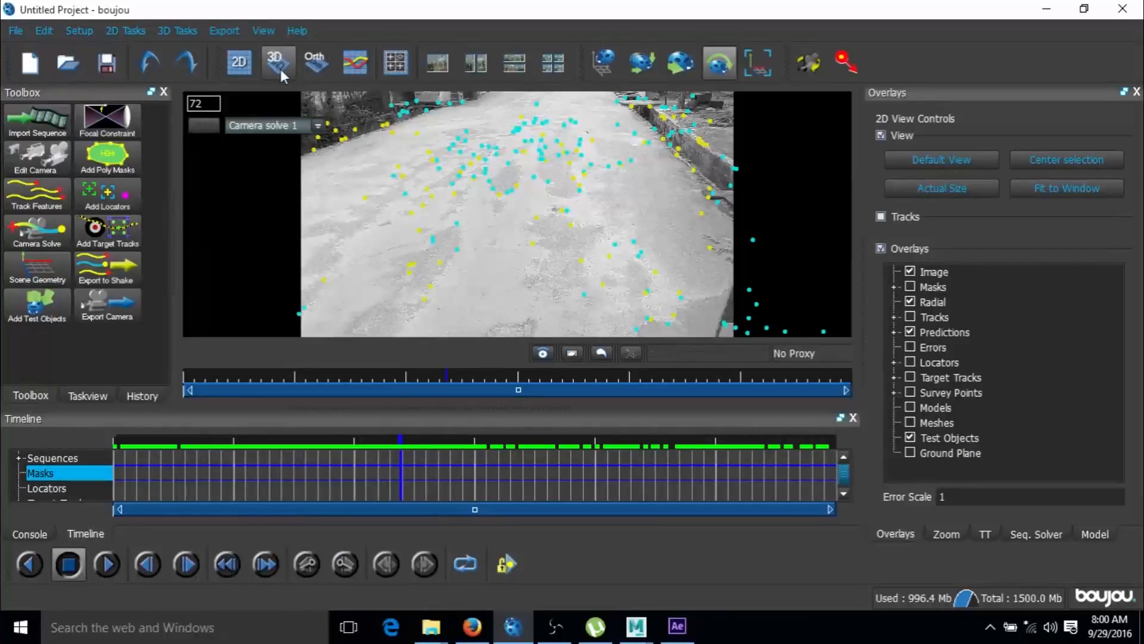
Start a camera solve export for Sequence 1 with the export type Maya 4+ (*.ma).
click(224, 30)
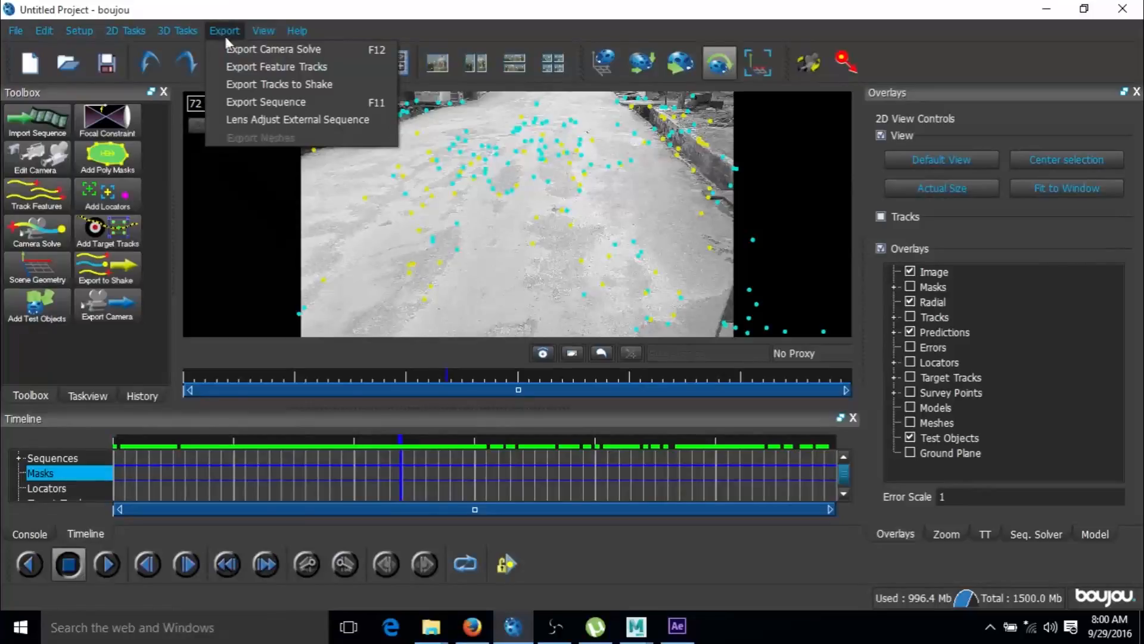
click(362, 53)
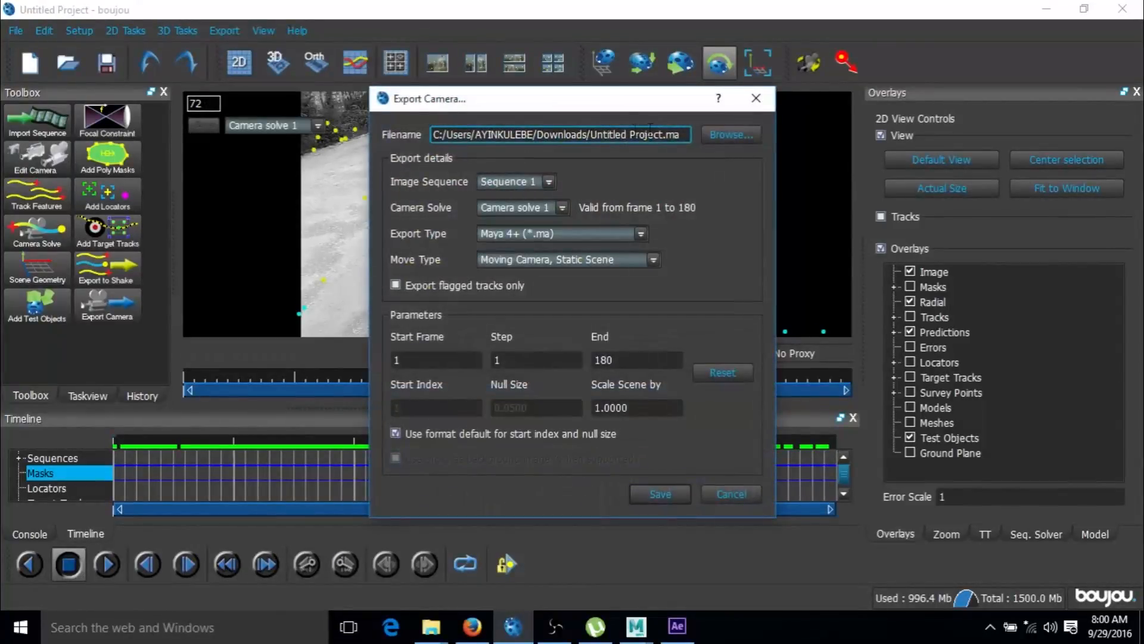
drag(665, 106, 685, 66)
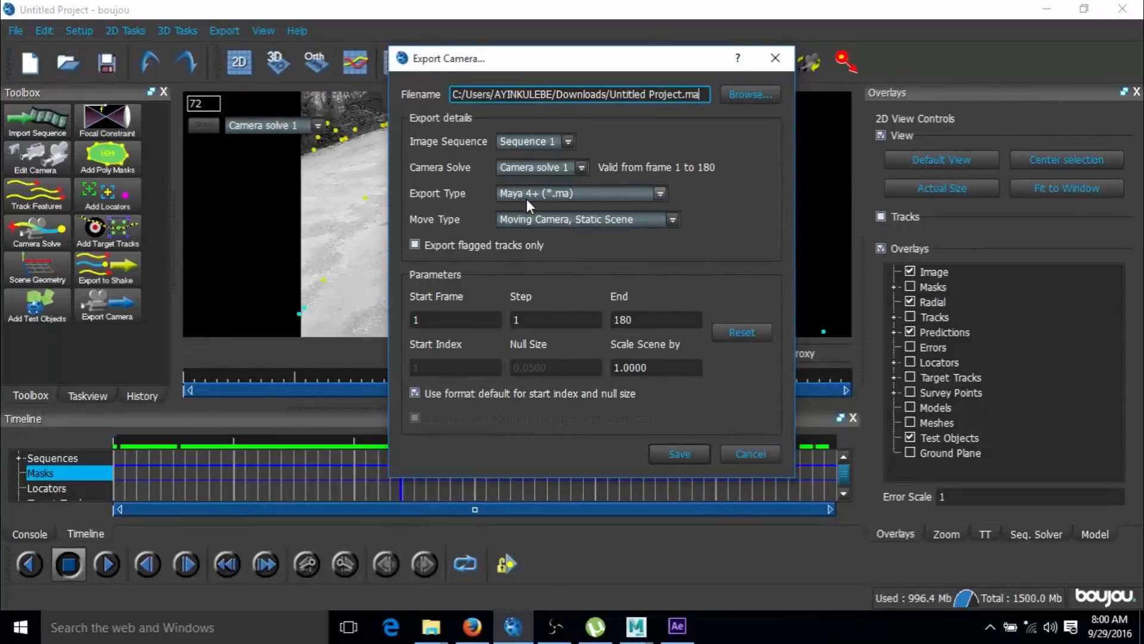
click(624, 195)
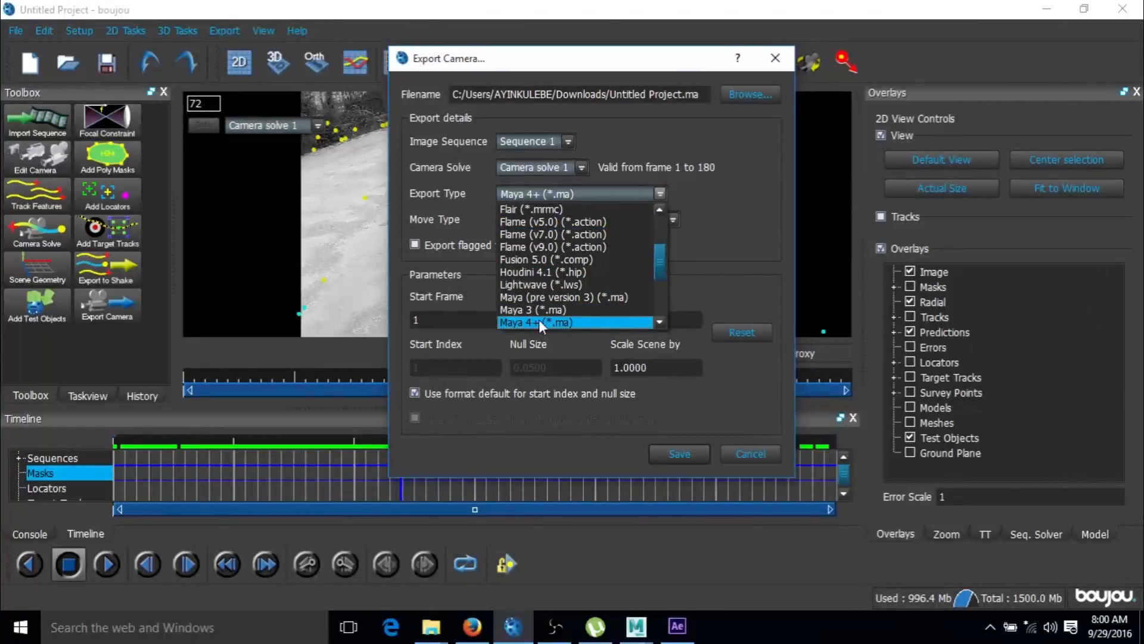
drag(659, 262, 663, 273)
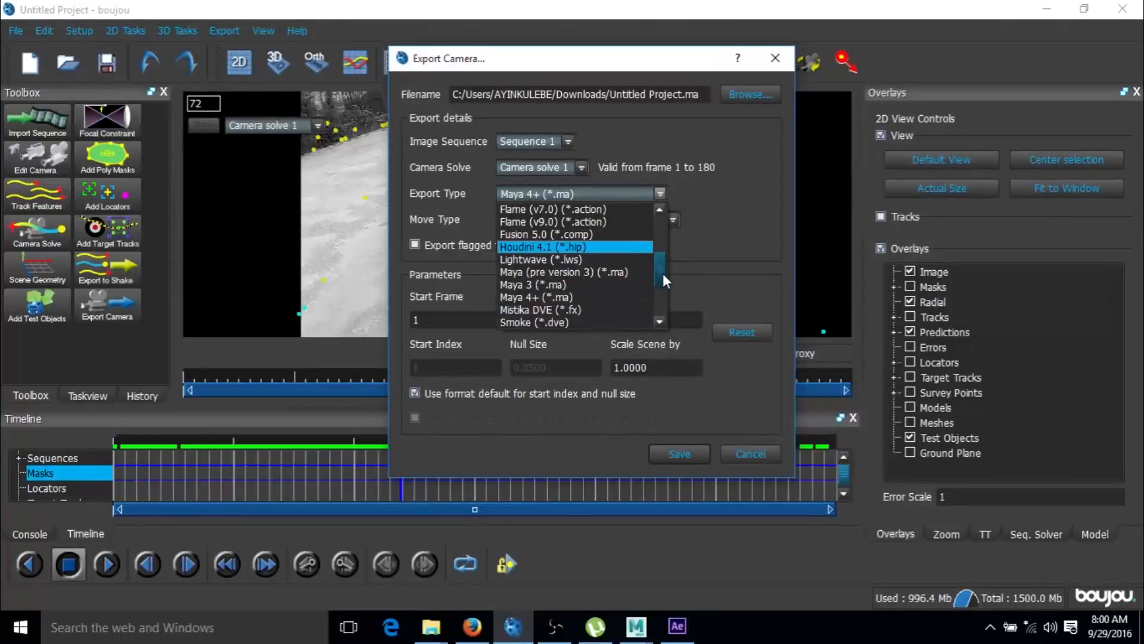
click(582, 298)
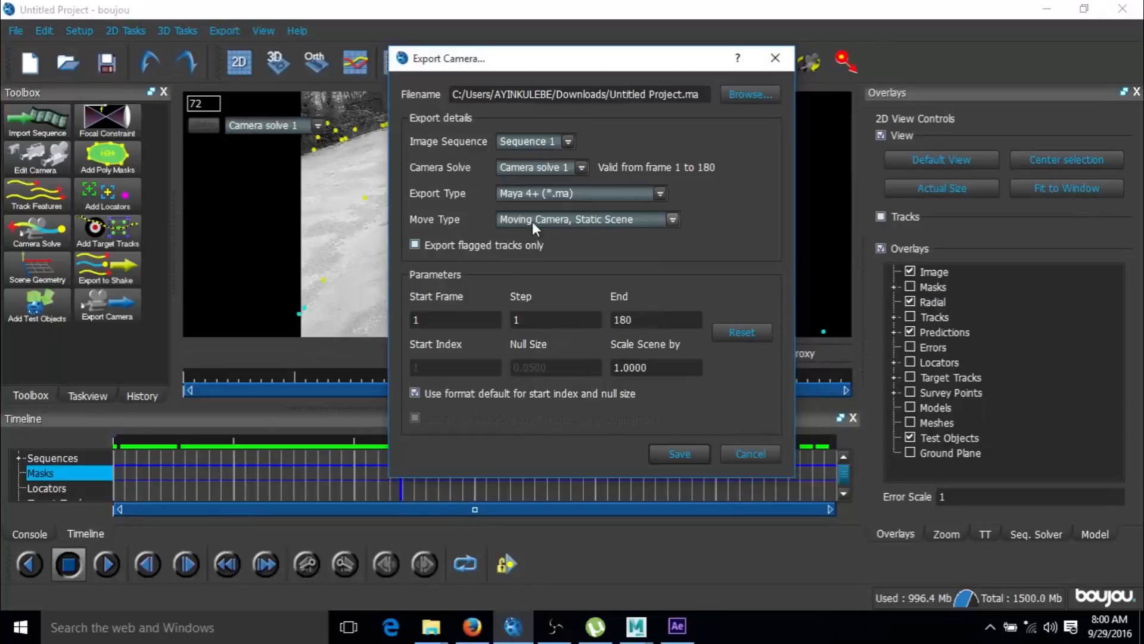
Review the move types, choose Moving Camera, Static Scene, and save the camera export as Untitled Project.ma in Downloads.
click(599, 222)
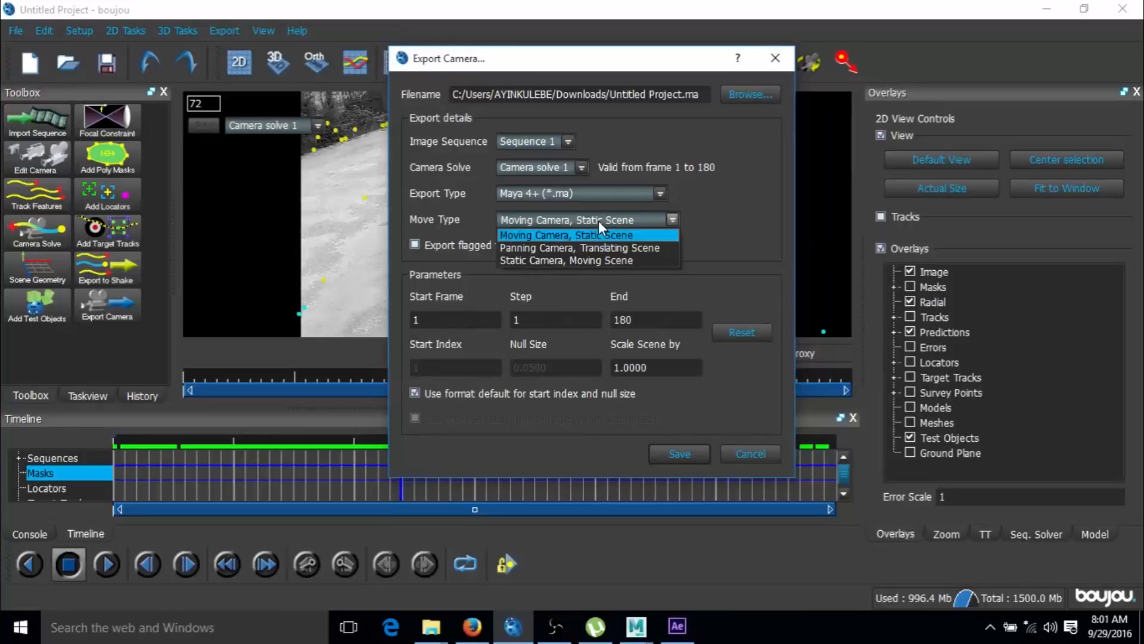
click(599, 218)
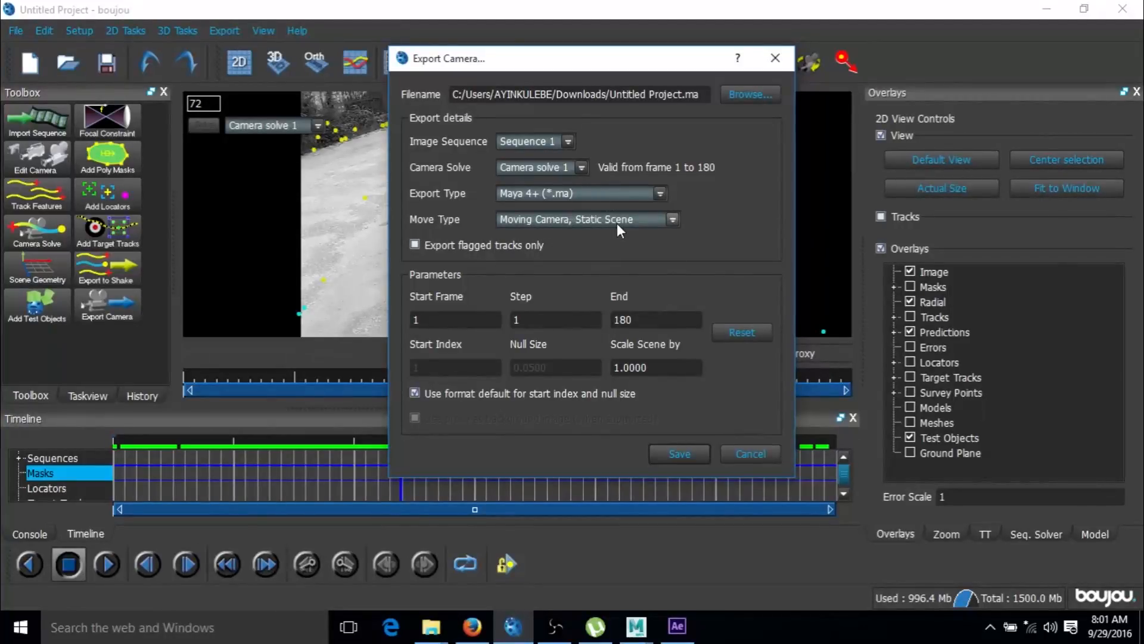
drag(594, 64, 897, 121)
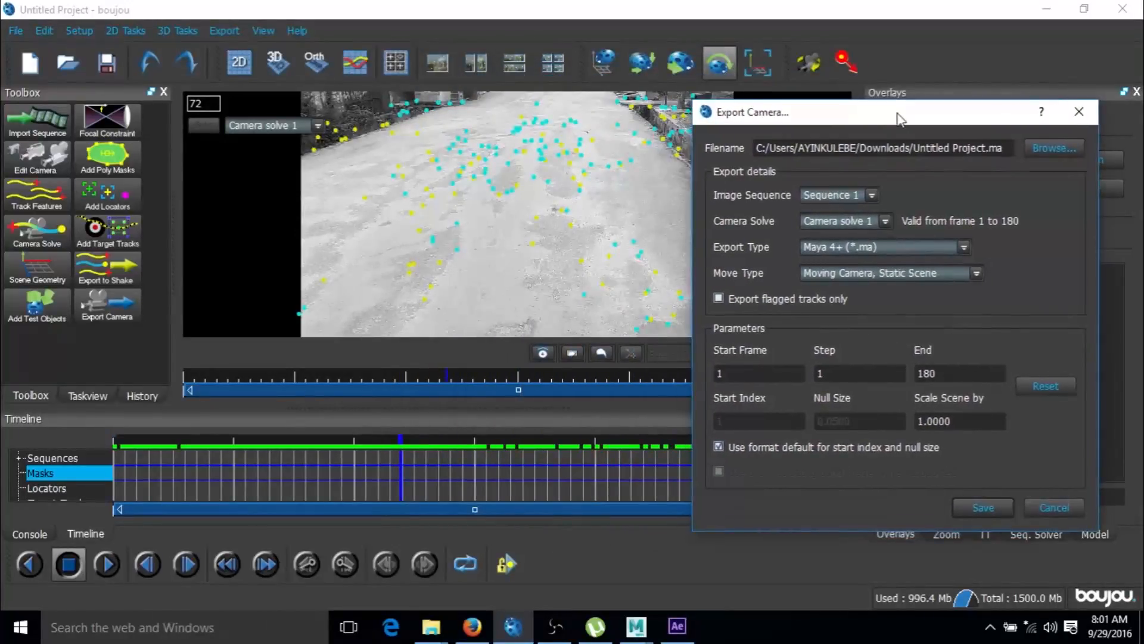
click(900, 276)
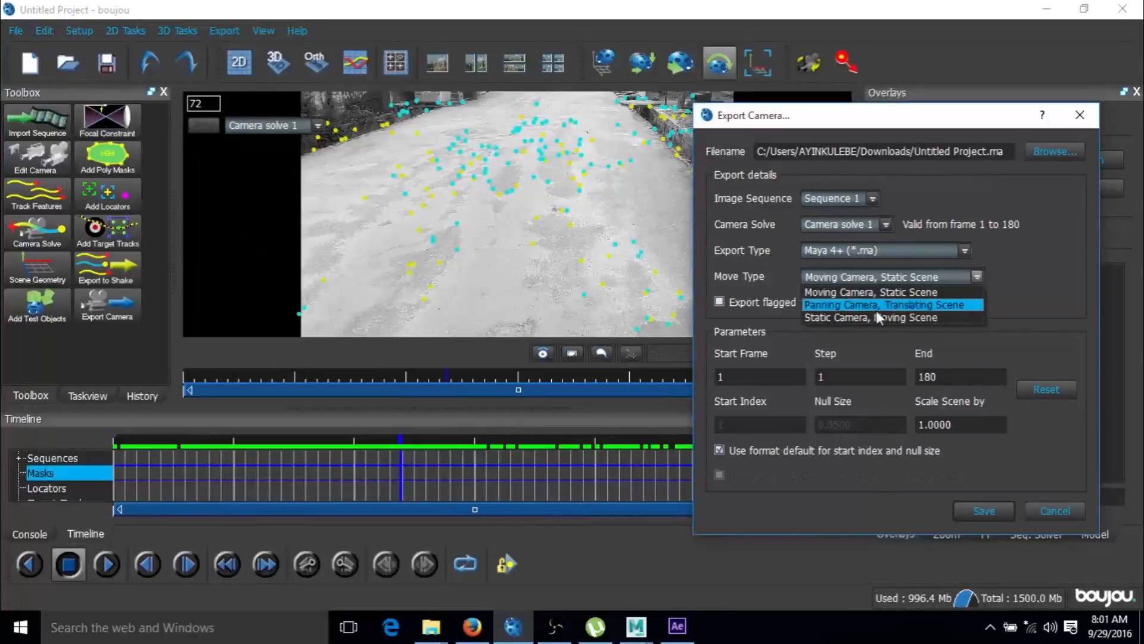
click(864, 276)
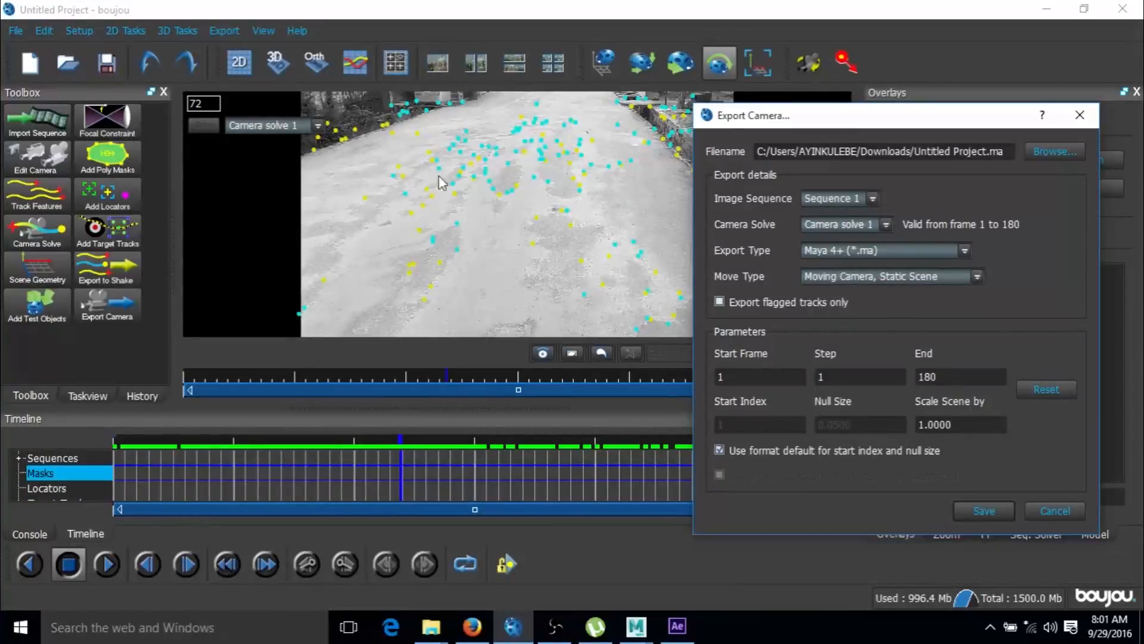
click(866, 280)
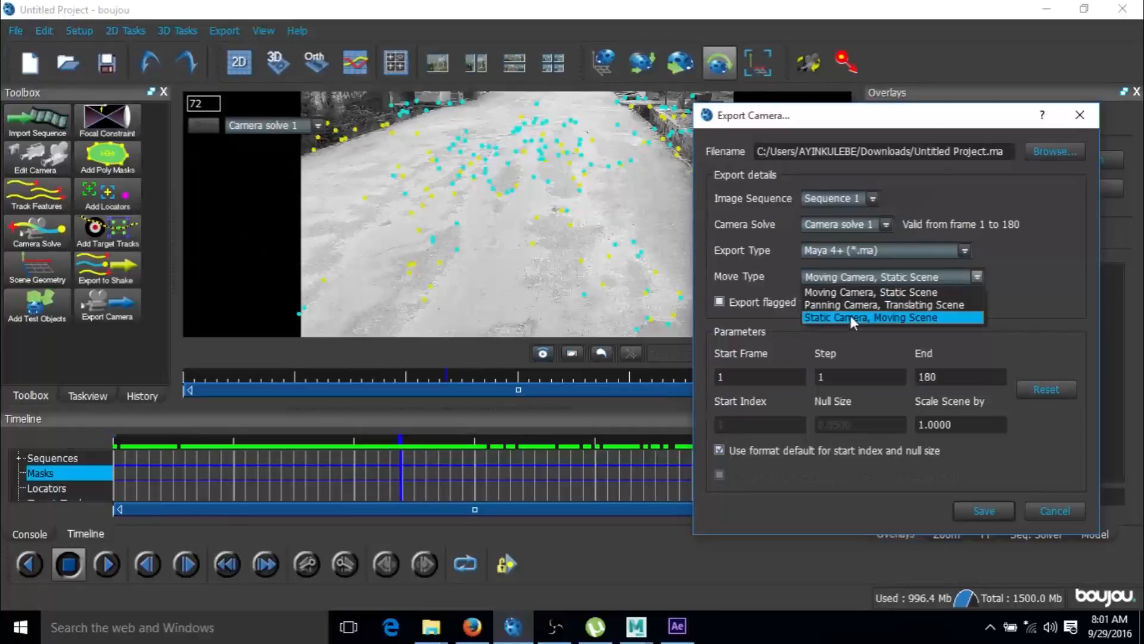
click(847, 292)
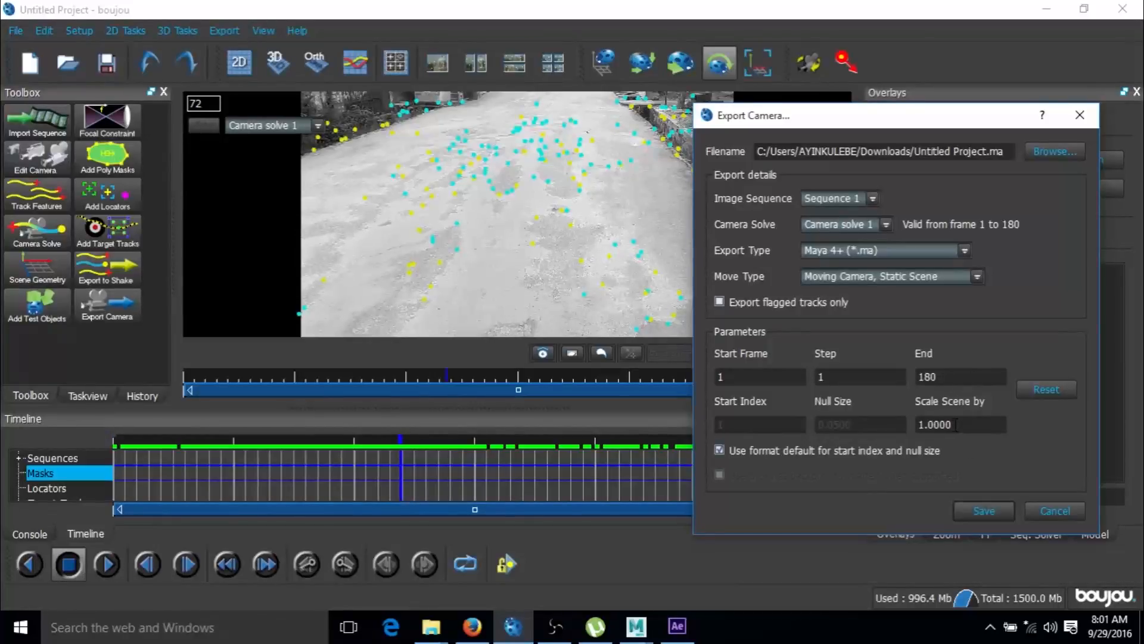
mouse_move(885, 121)
mouse_down()
mouse_move(862, 155)
mouse_move(886, 162)
mouse_move(863, 139)
mouse_move(869, 121)
mouse_move(871, 136)
mouse_up()
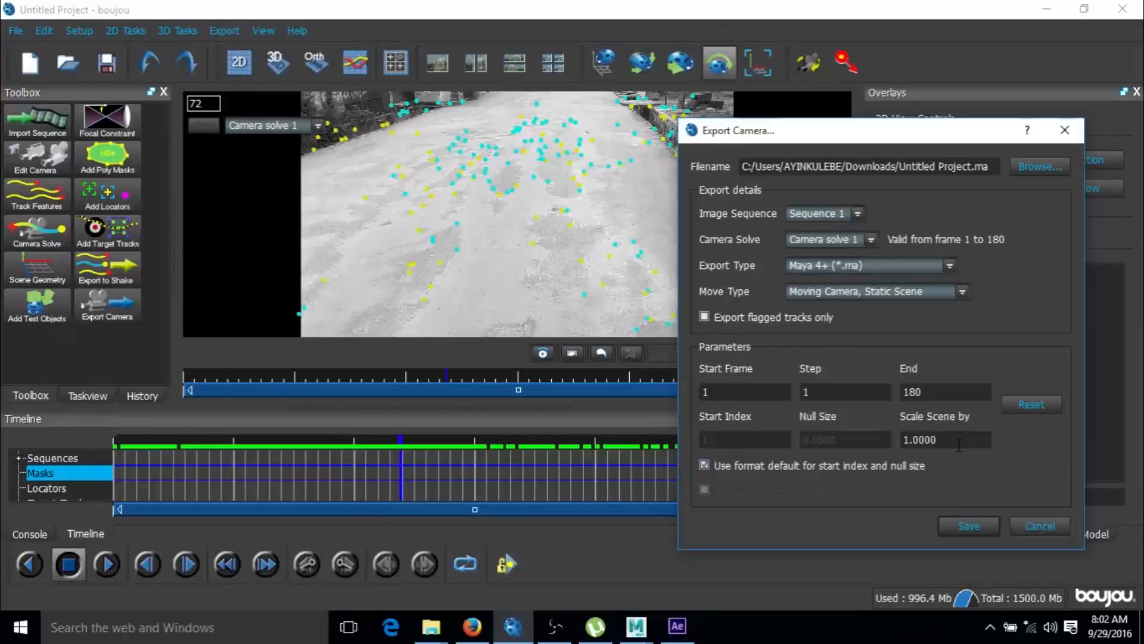
click(971, 522)
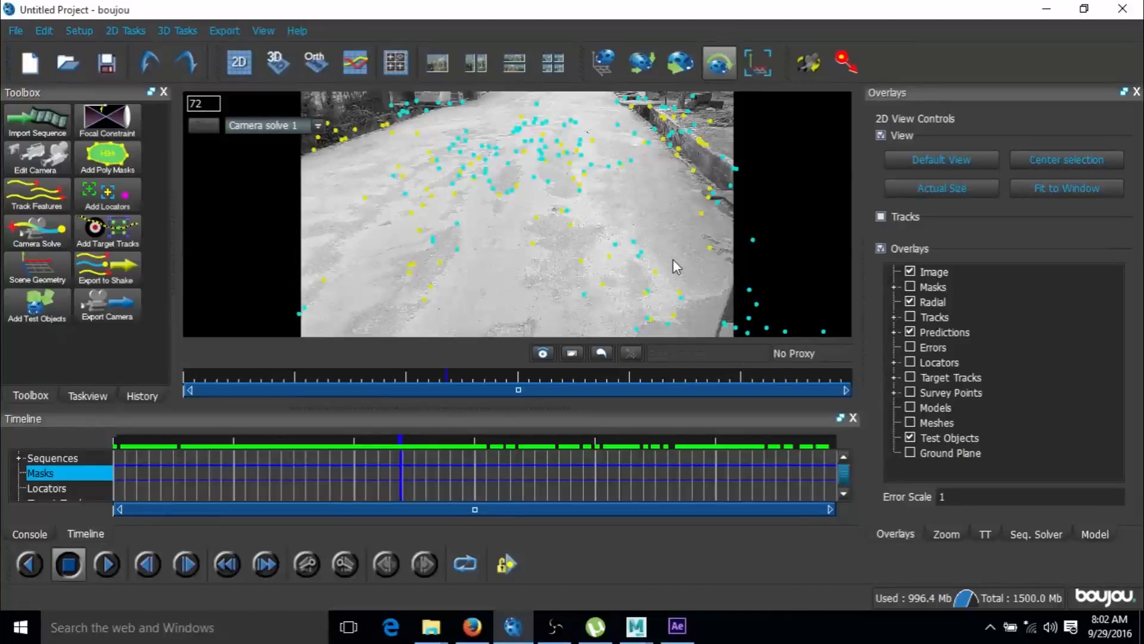
Export the camera solve again as a Maya 4+ file named mimi in the Desktop's boujou freq folder.
click(220, 32)
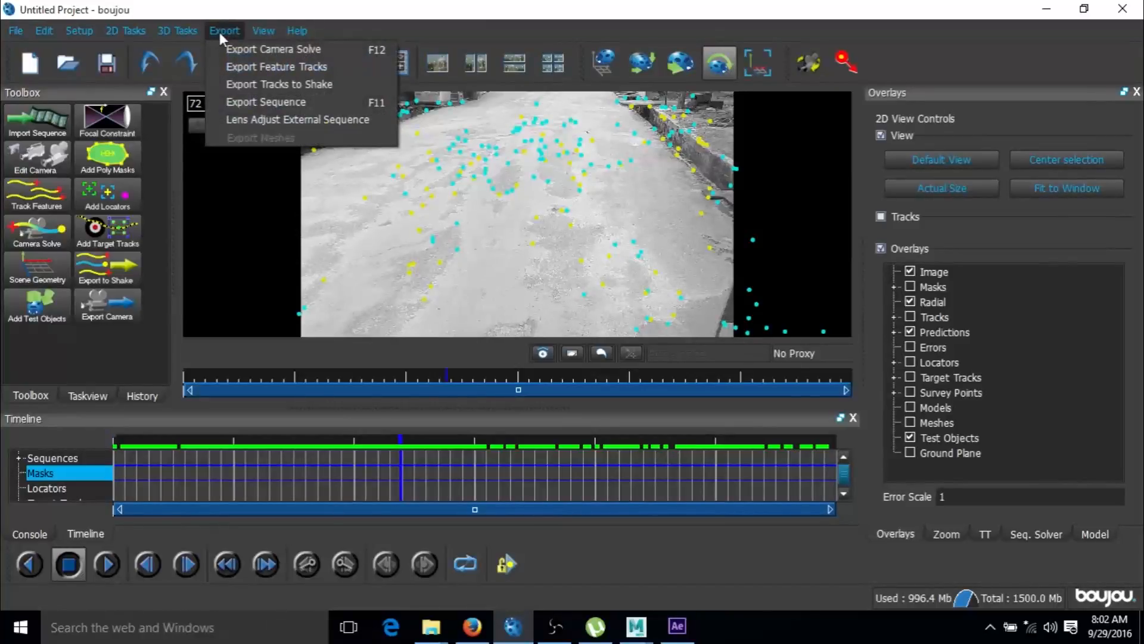
click(247, 47)
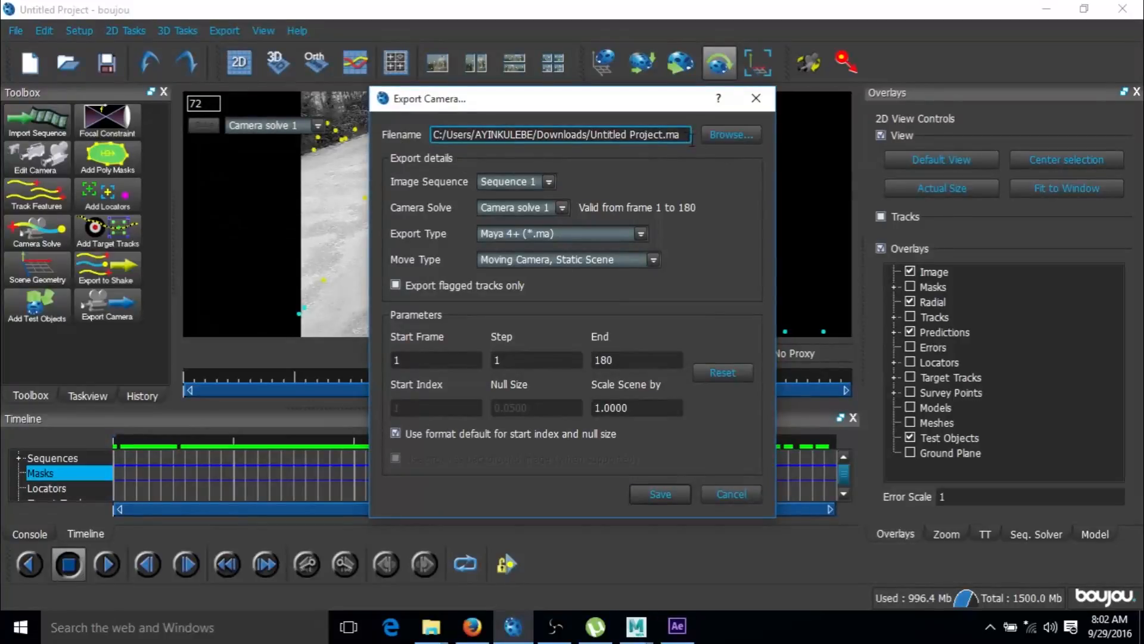
click(717, 135)
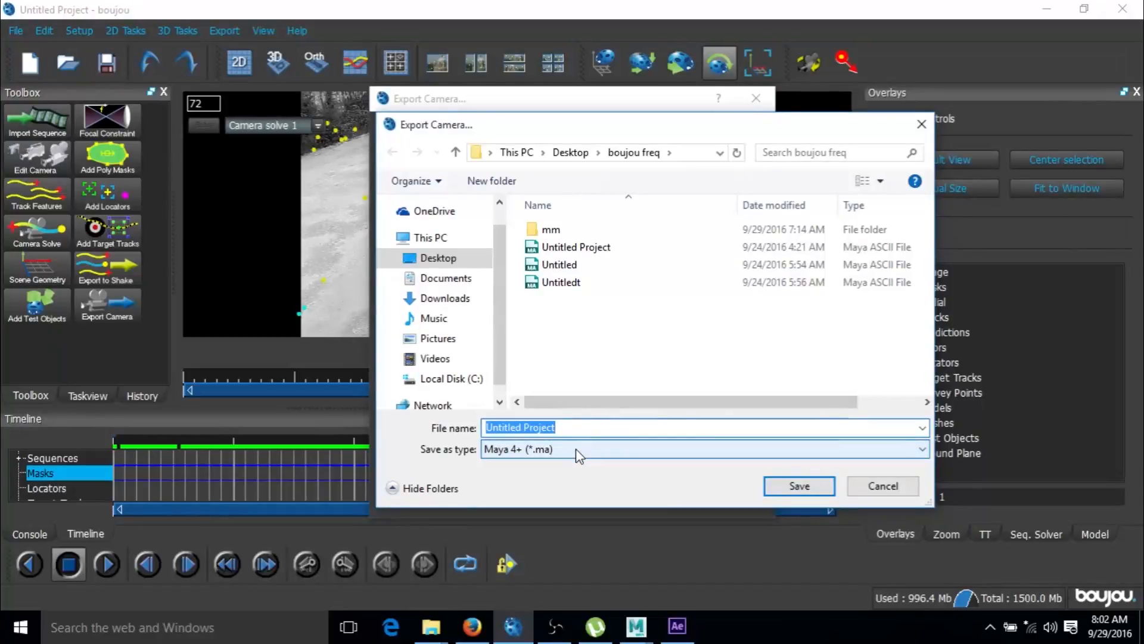
text(mimi)
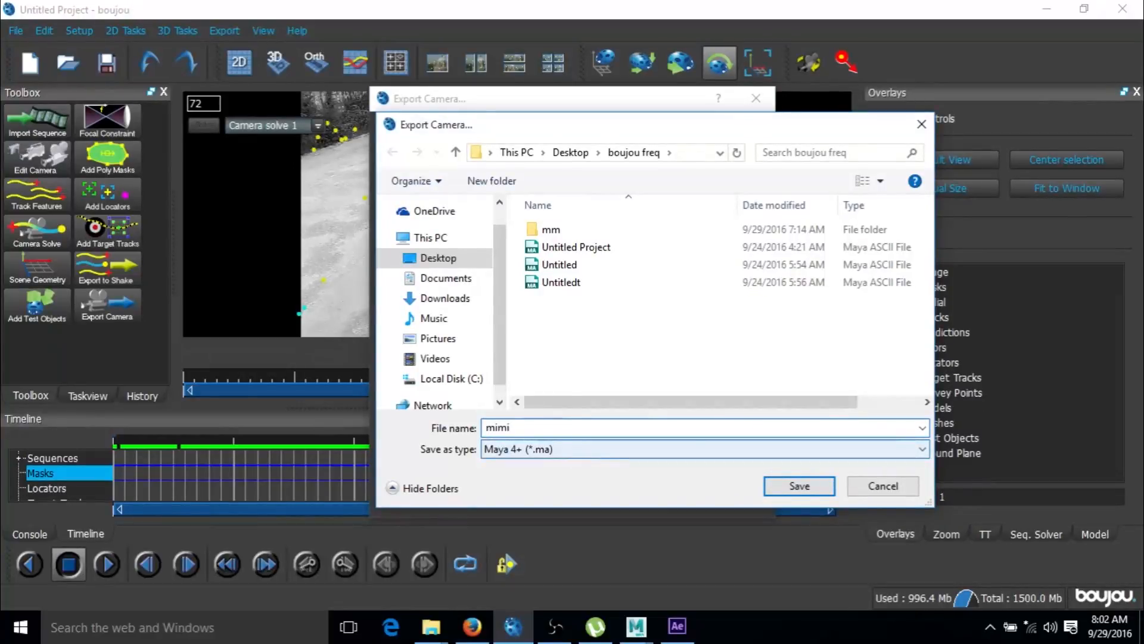
click(799, 487)
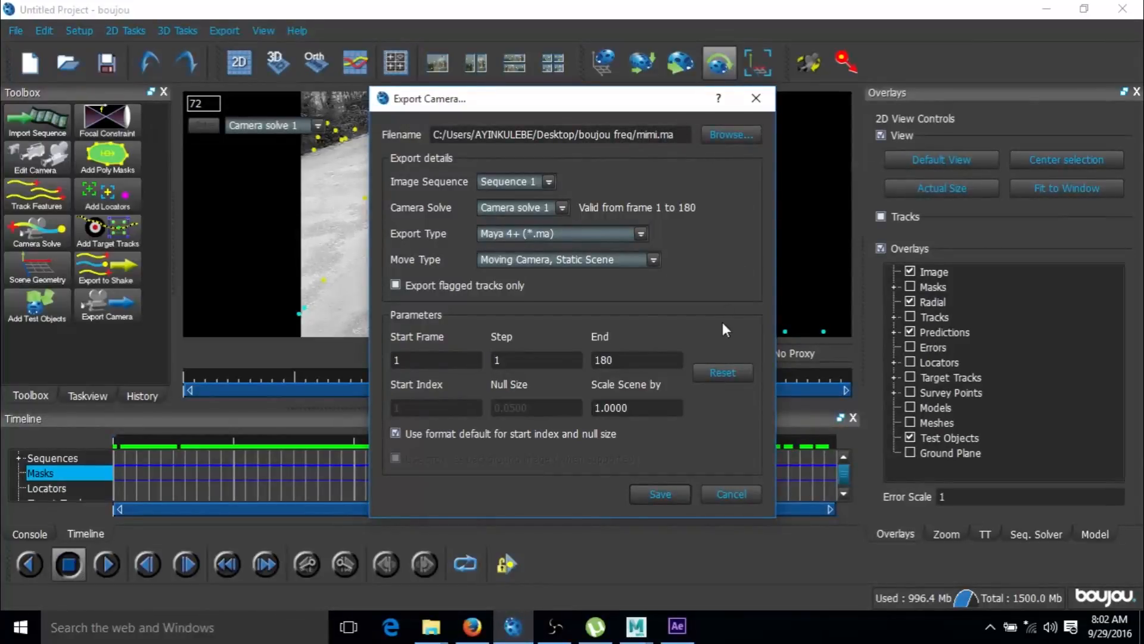
click(655, 496)
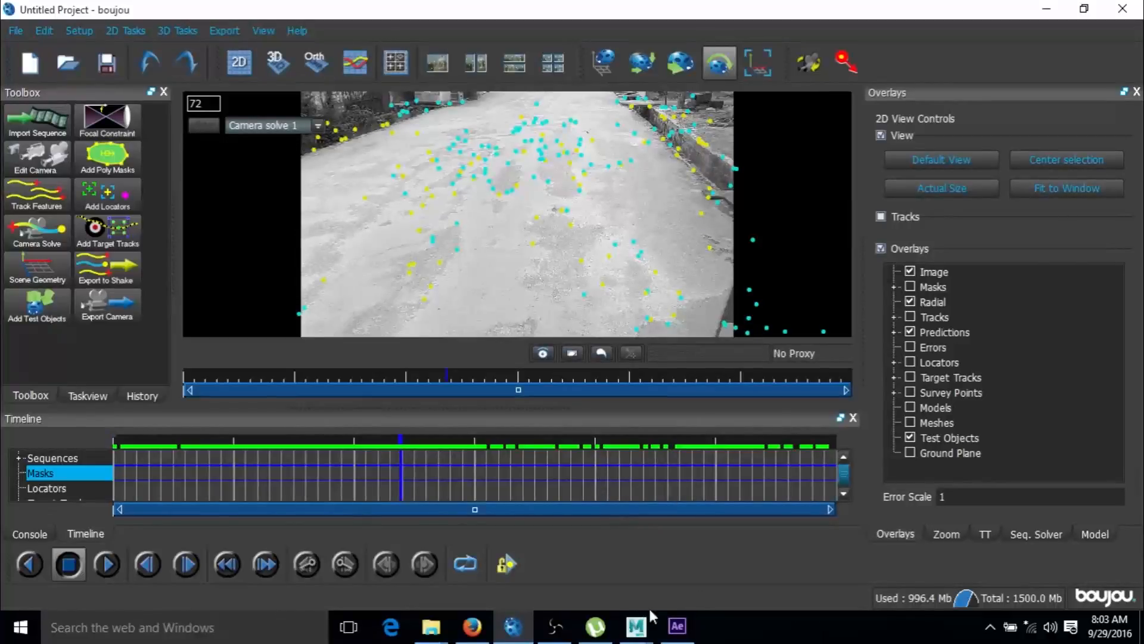
Switch to Maya and open mimi.ma from the Desktop's boujou freq folder, discarding changes to the untitled scene.
click(642, 634)
click(737, 538)
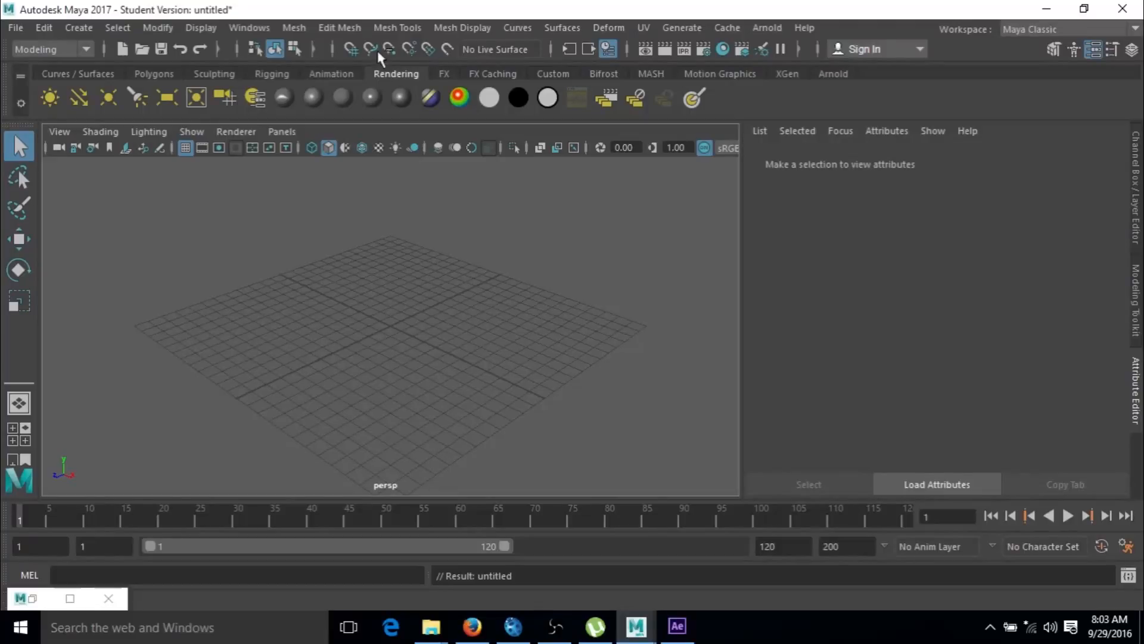
key(ctrl+o)
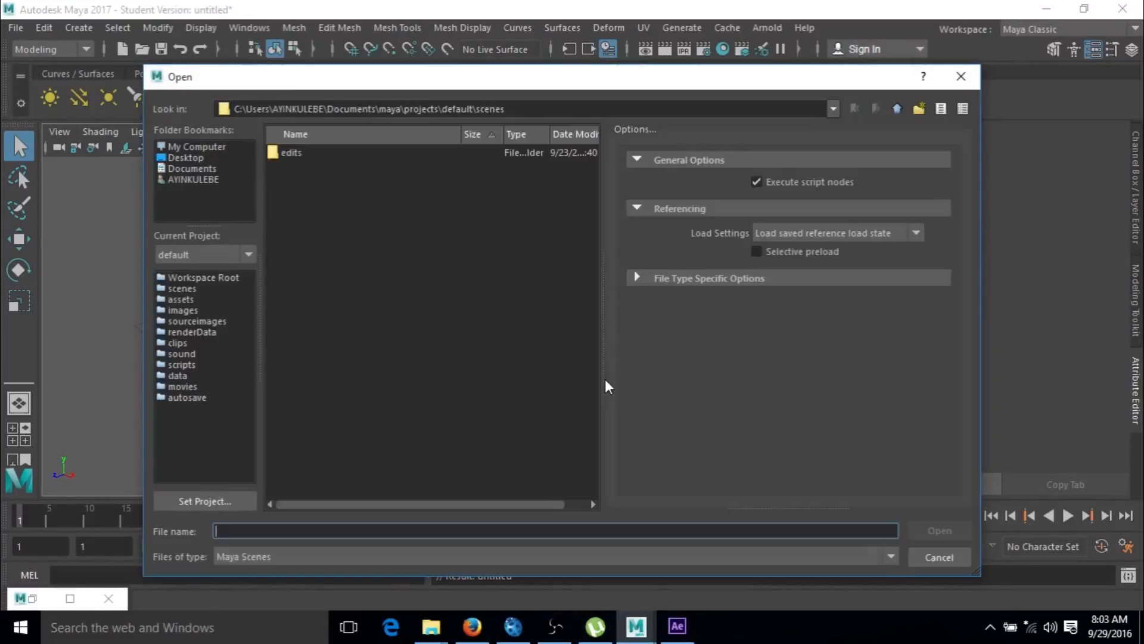
click(176, 159)
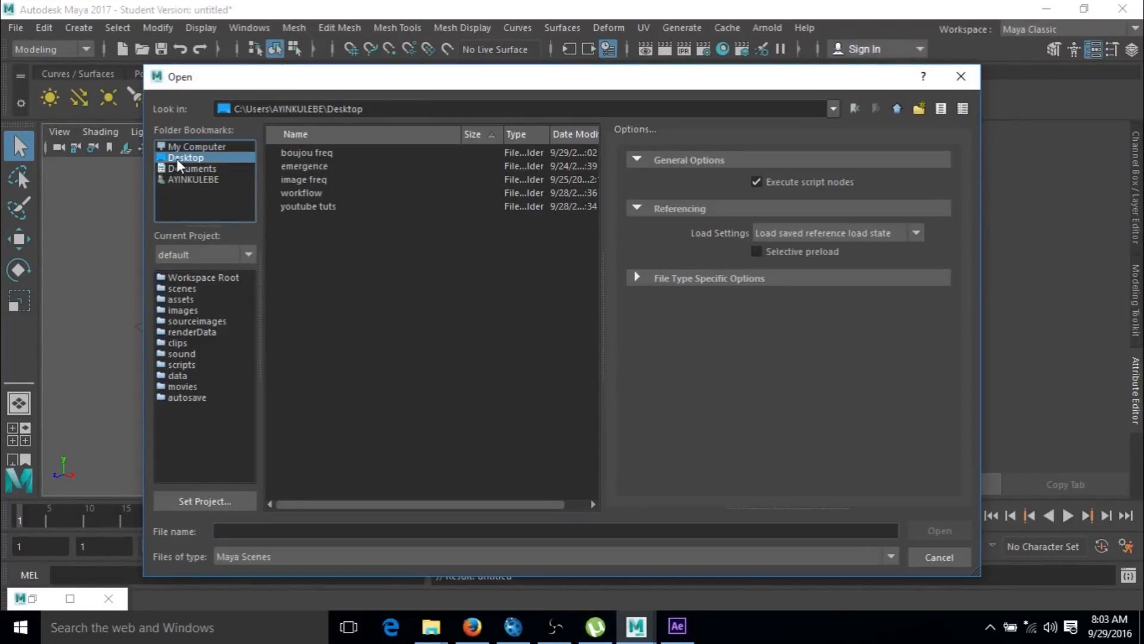
click(309, 152)
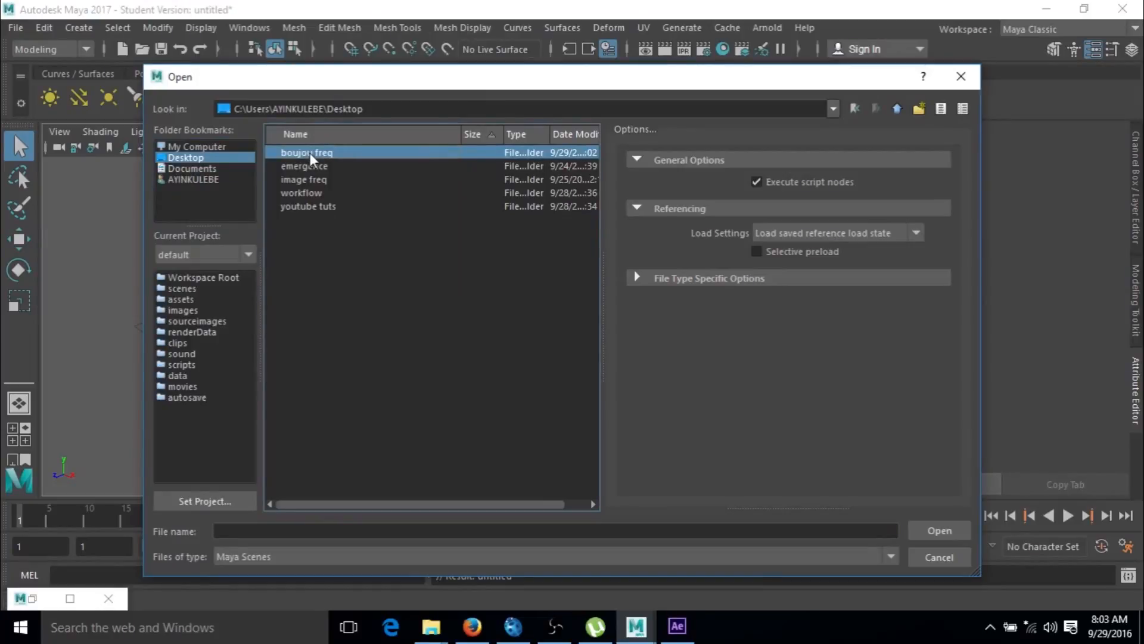
double_click(309, 153)
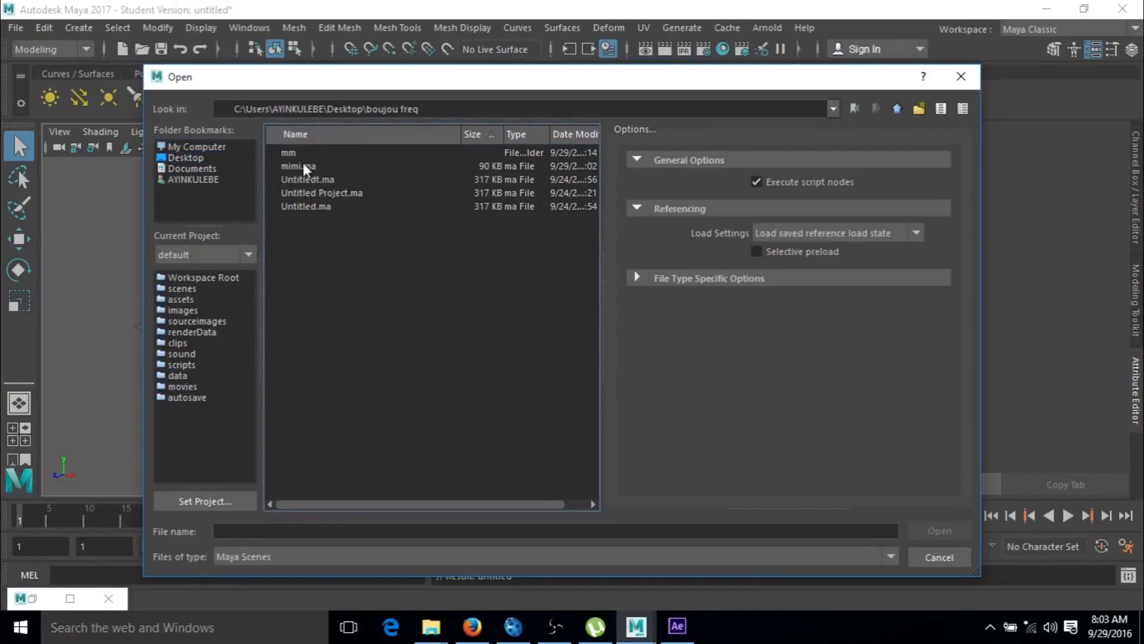
click(304, 167)
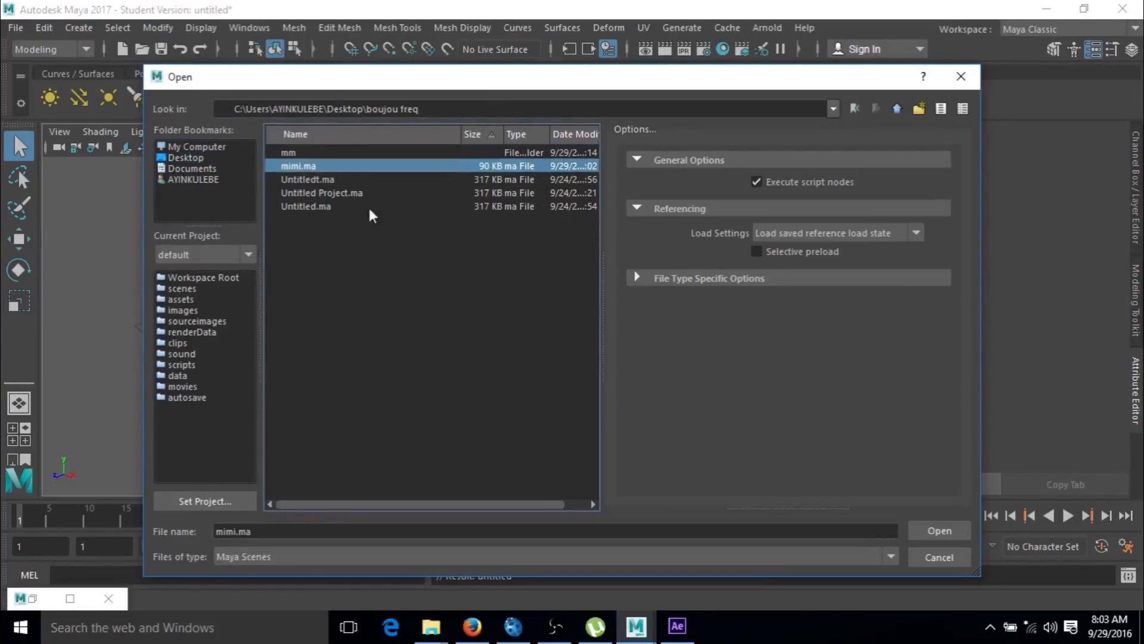
click(932, 532)
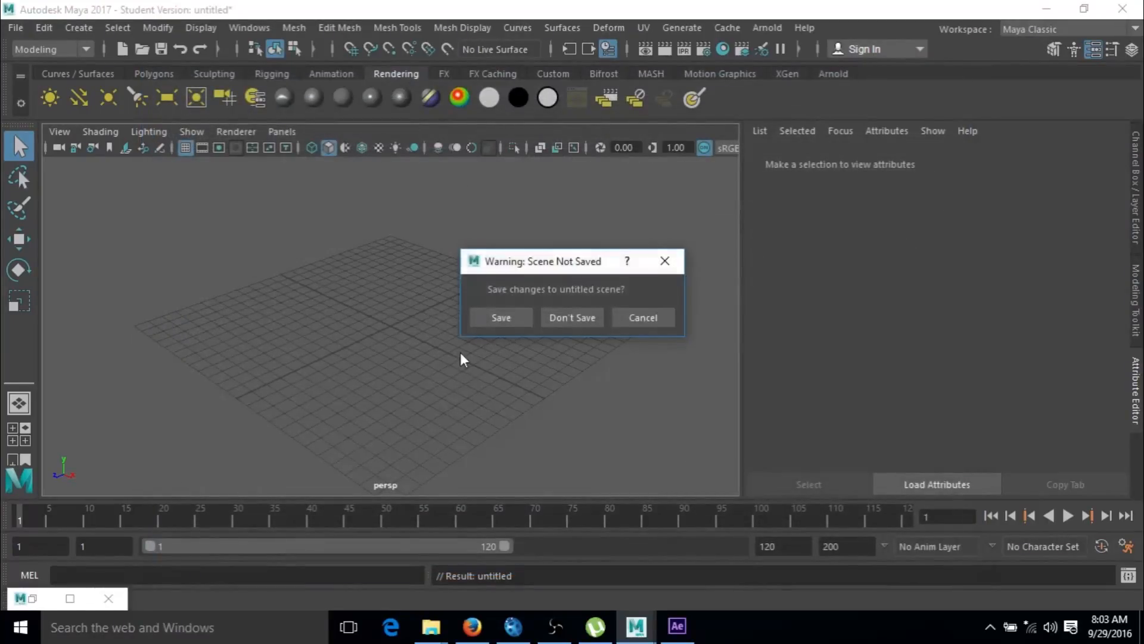
click(579, 319)
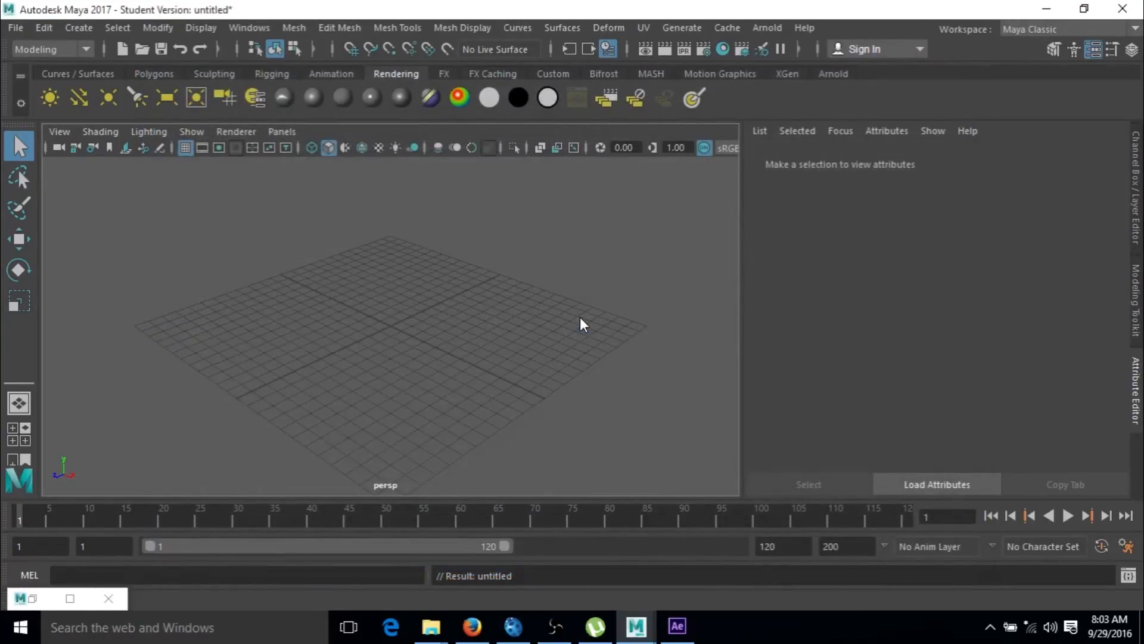